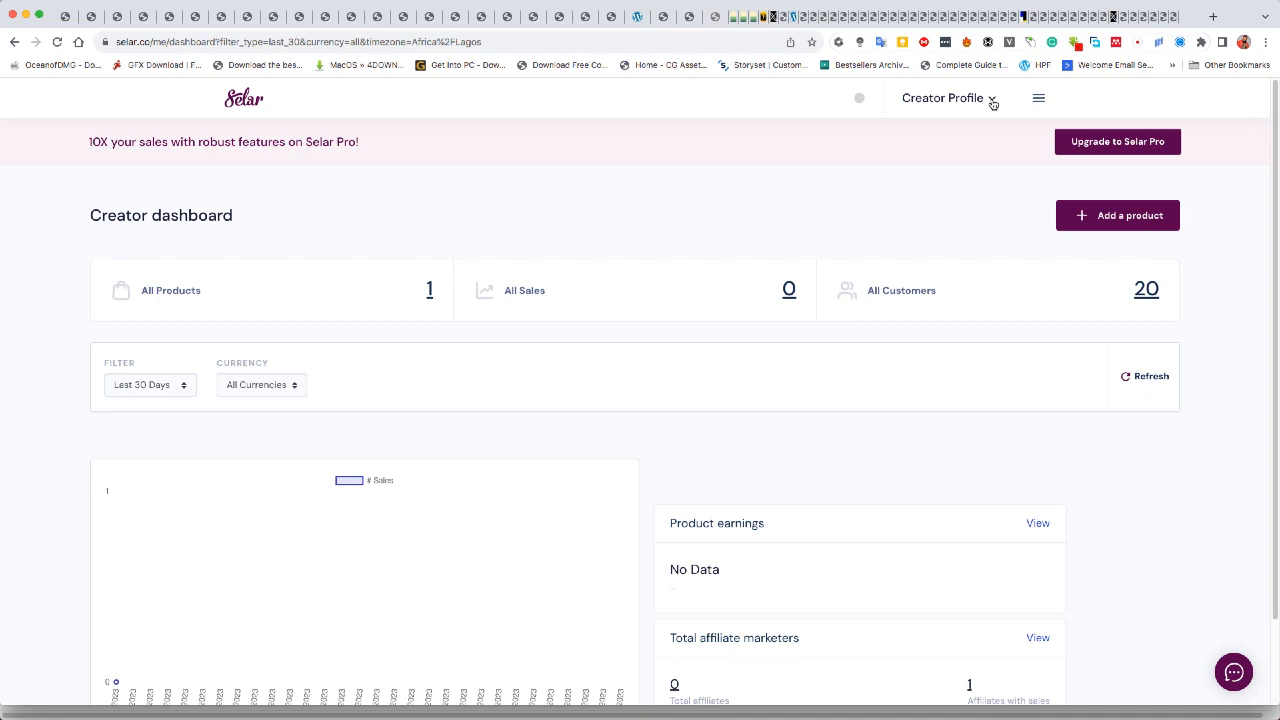
Step: Choose the creator profile for the dashboard and open the General Store Settings page
click(993, 104)
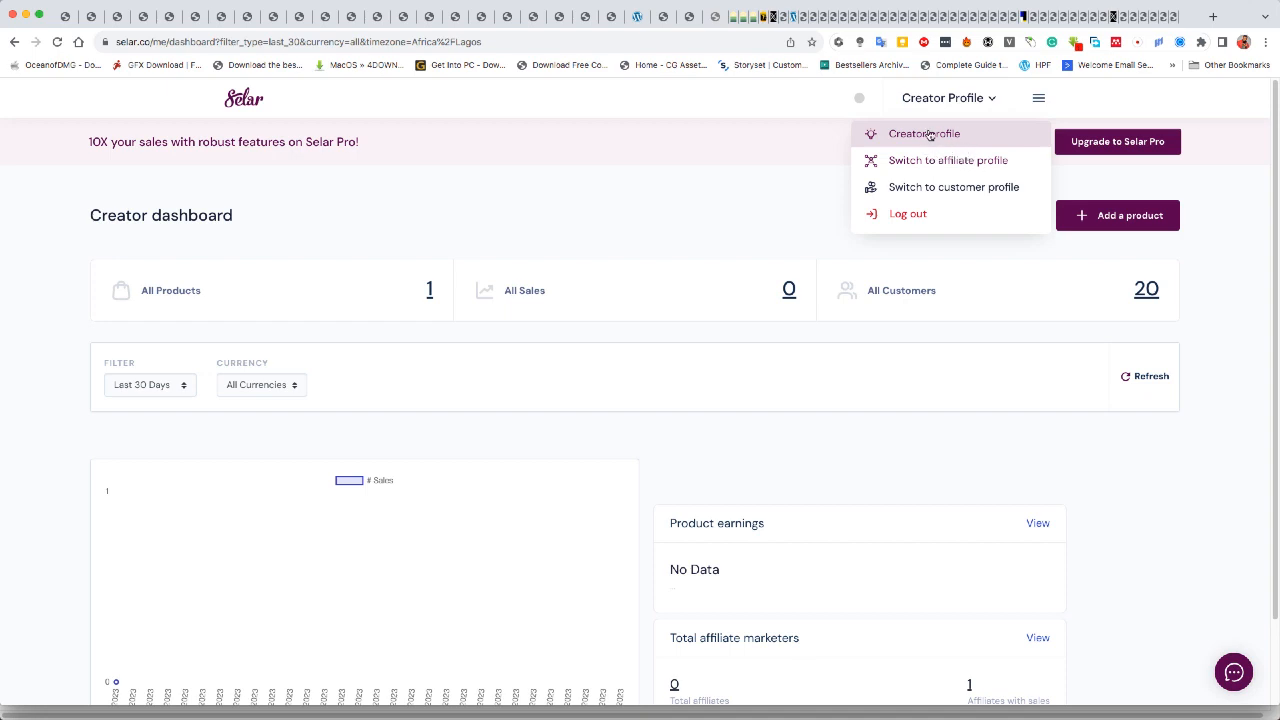
click(975, 134)
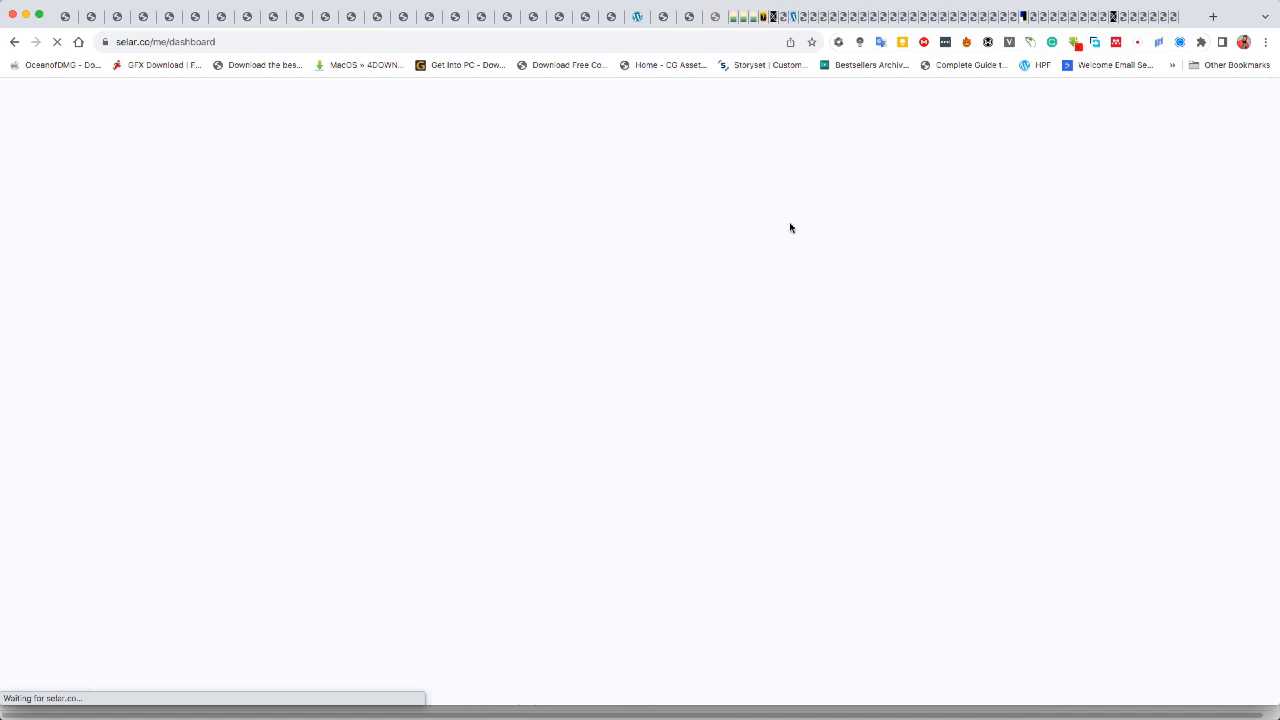
click(1038, 98)
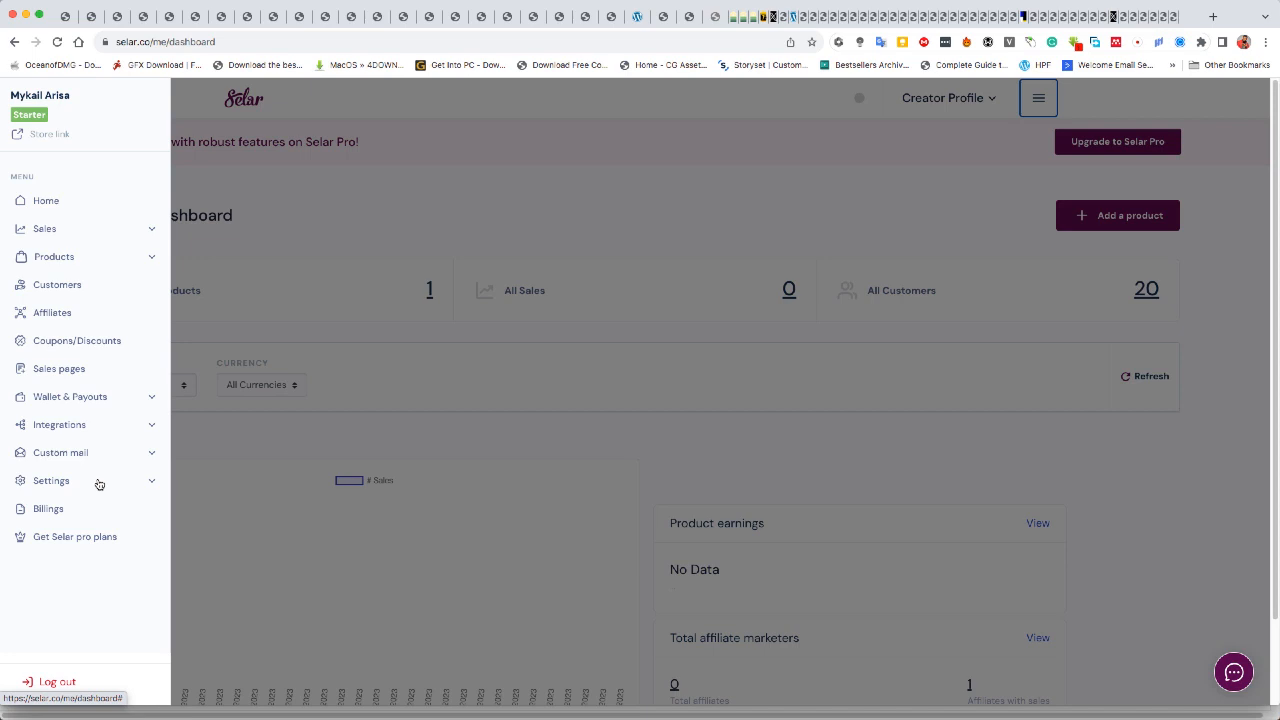
click(147, 491)
scroll(130, 429, down, 3)
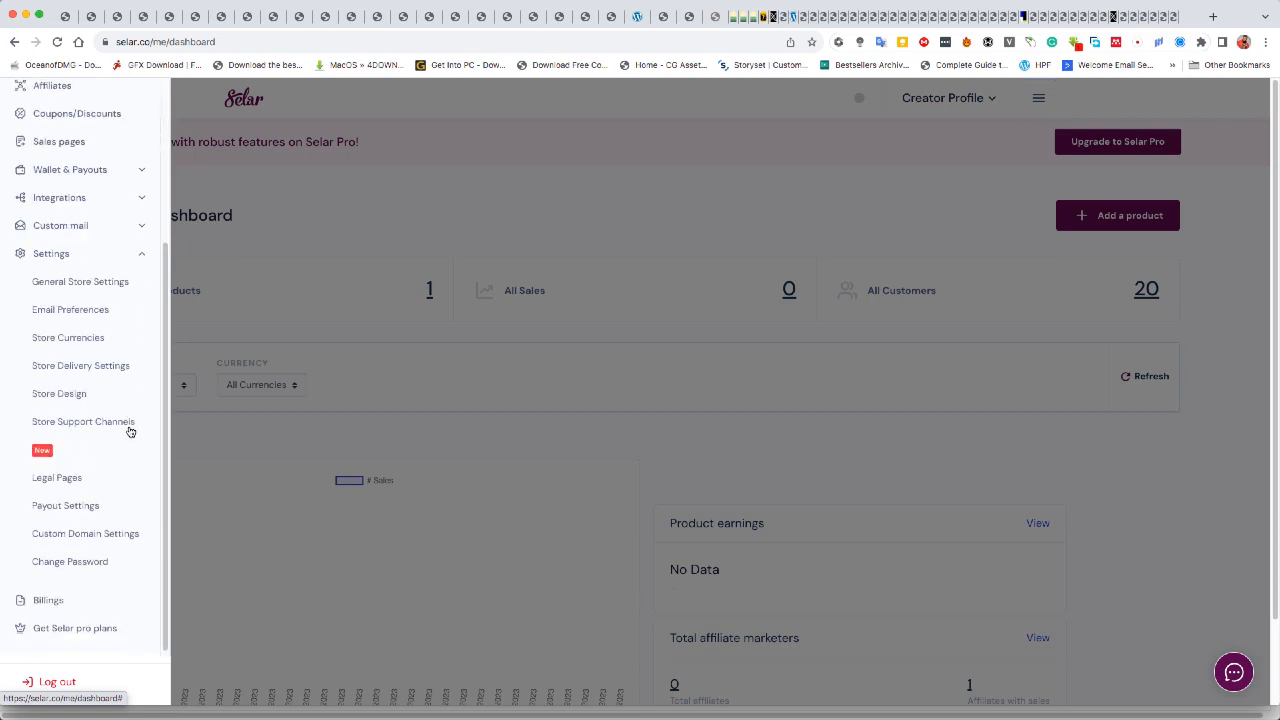
click(95, 290)
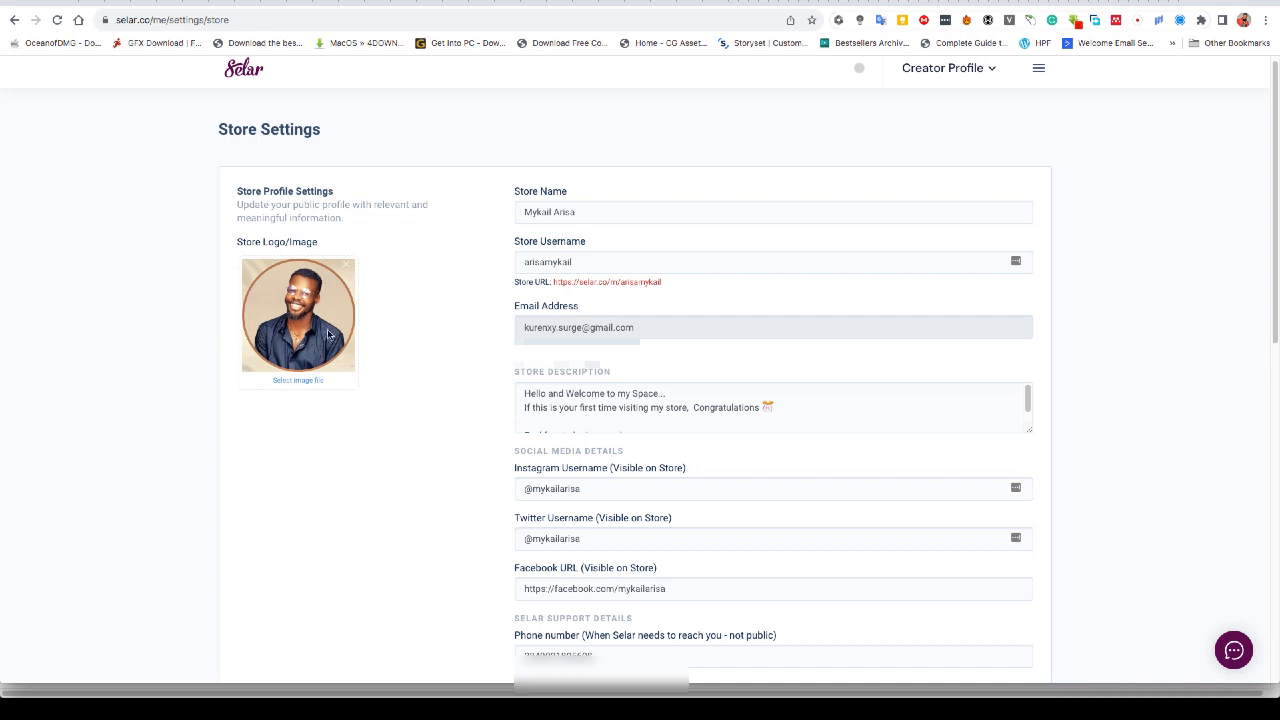
Step: Review the store profile settings, covering the logo, store name, store username, email address and full store description
scroll(571, 216, down, 1)
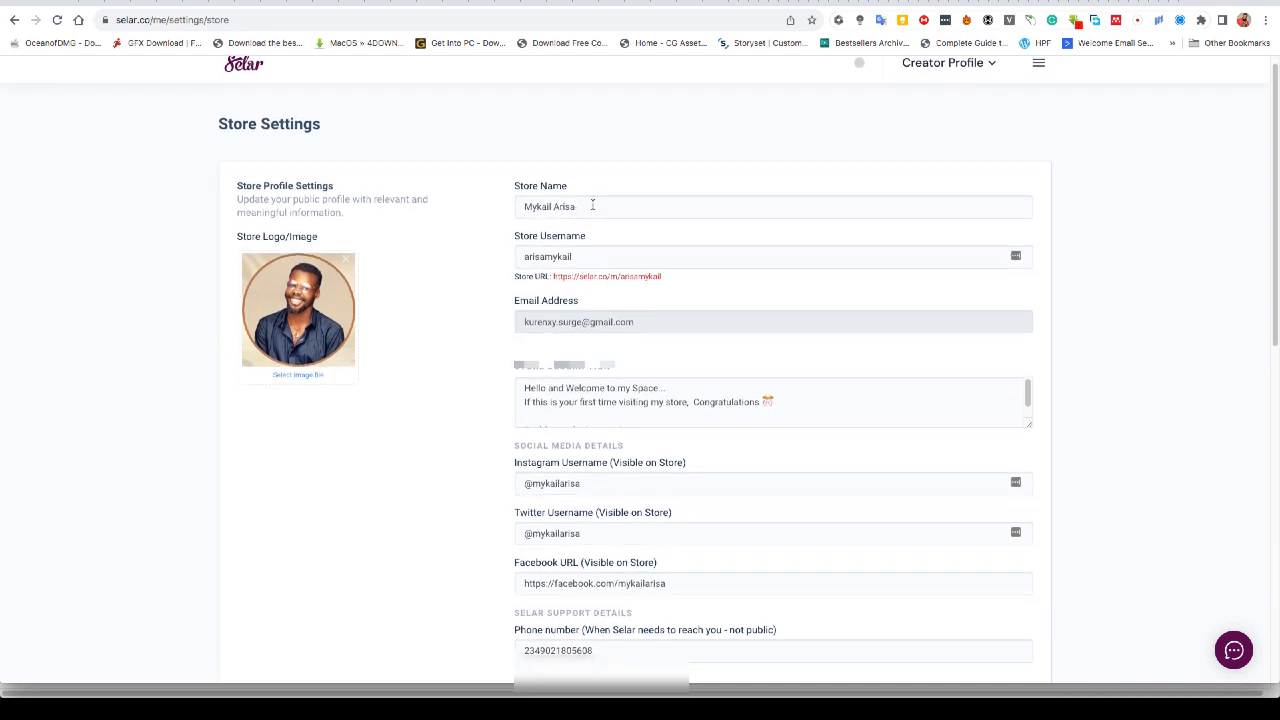
click(592, 257)
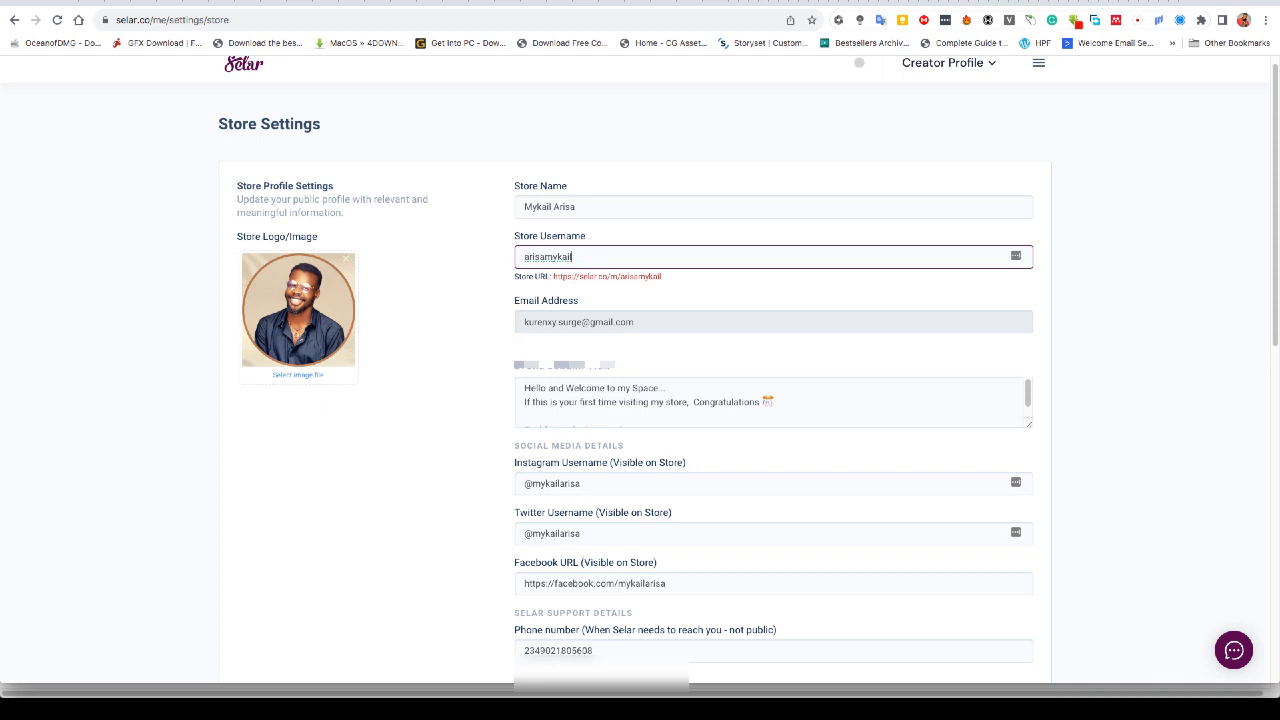
scroll(650, 380, down, 2)
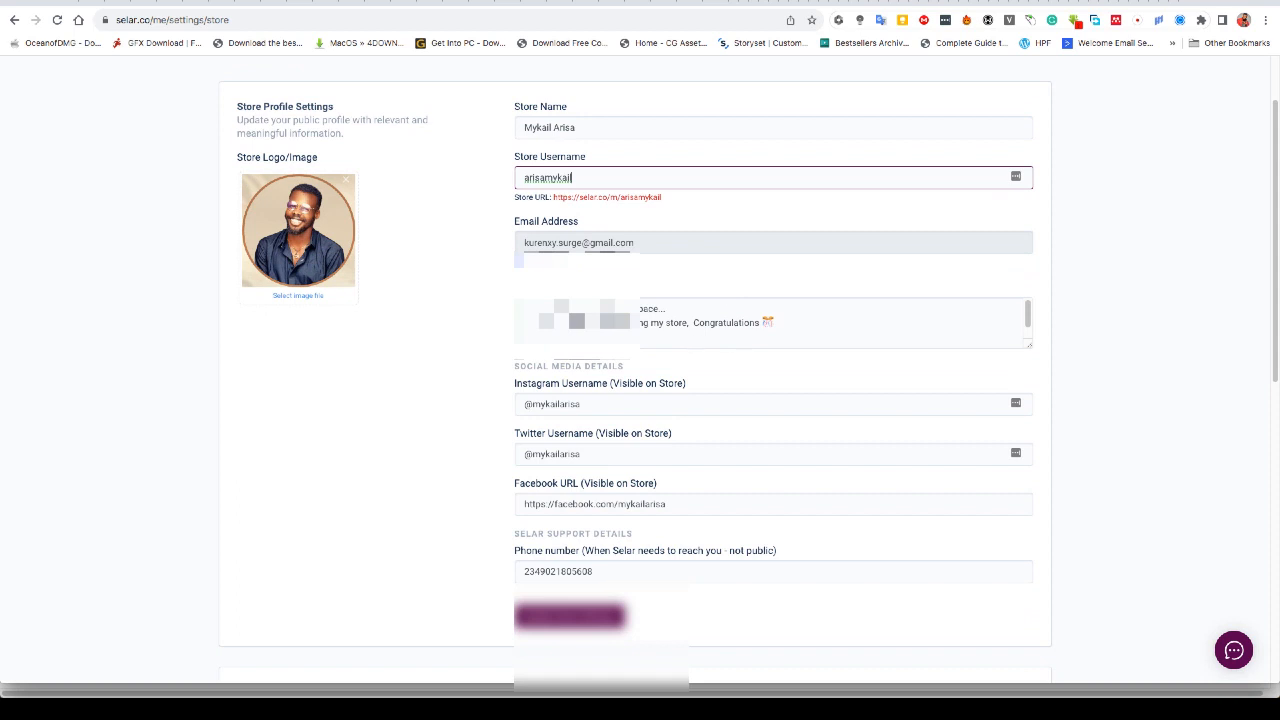
scroll(665, 338, down, 1)
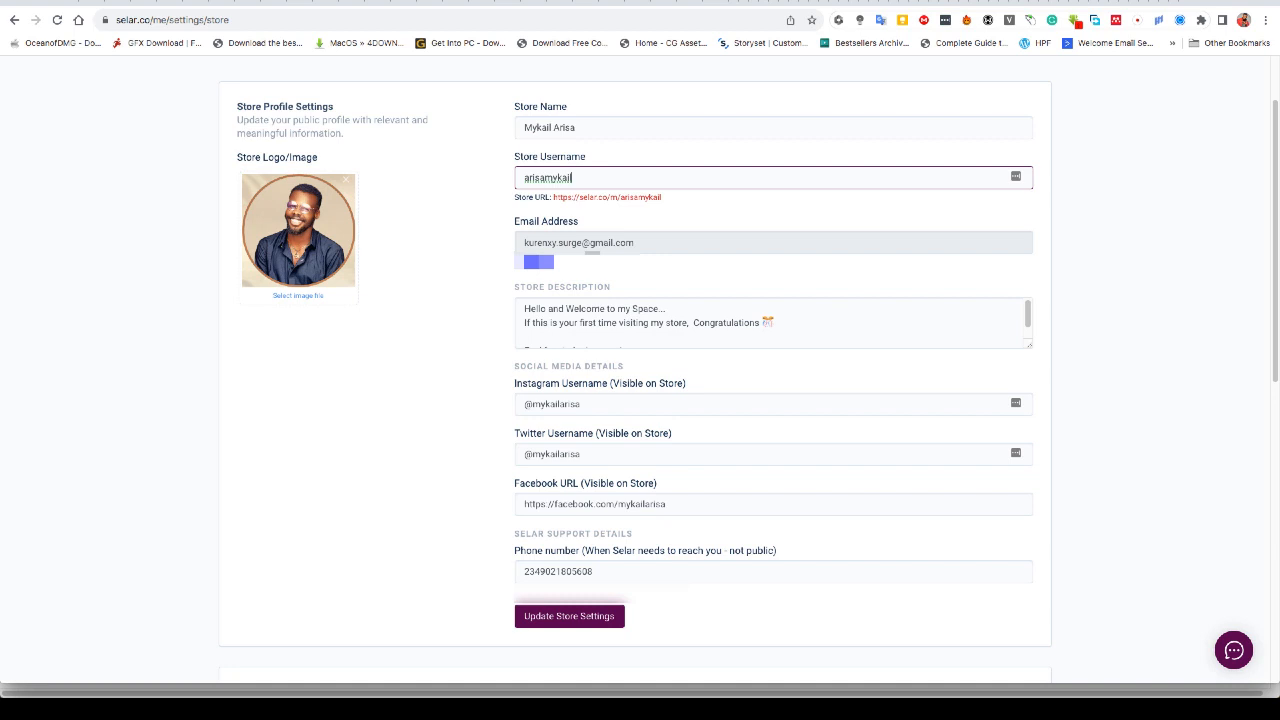
scroll(773, 322, down, 2)
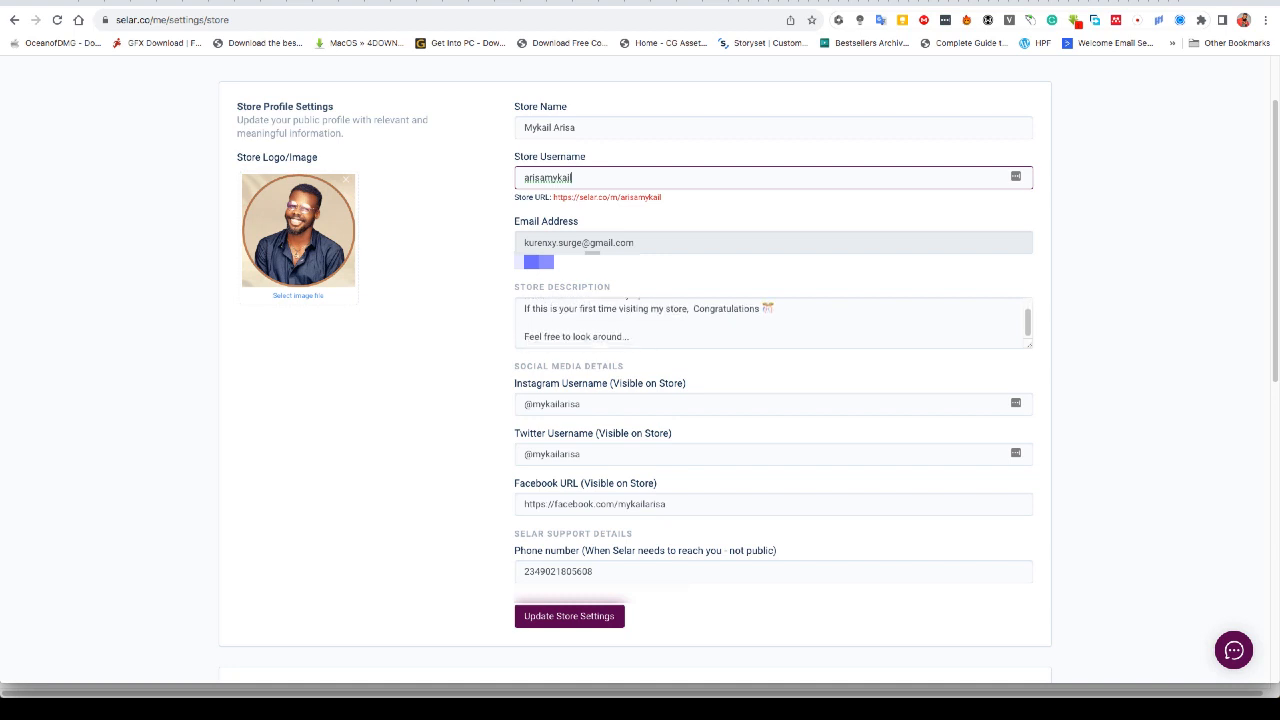
scroll(708, 333, down, 1)
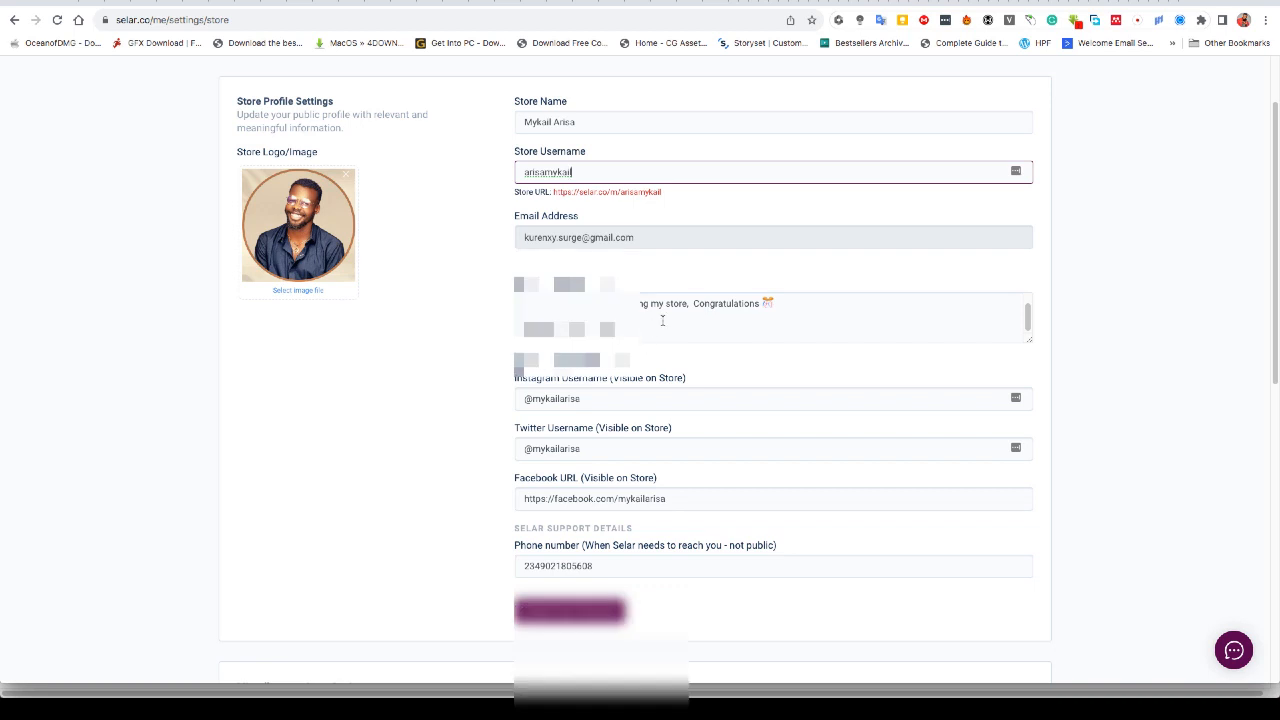
scroll(661, 323, up, 2)
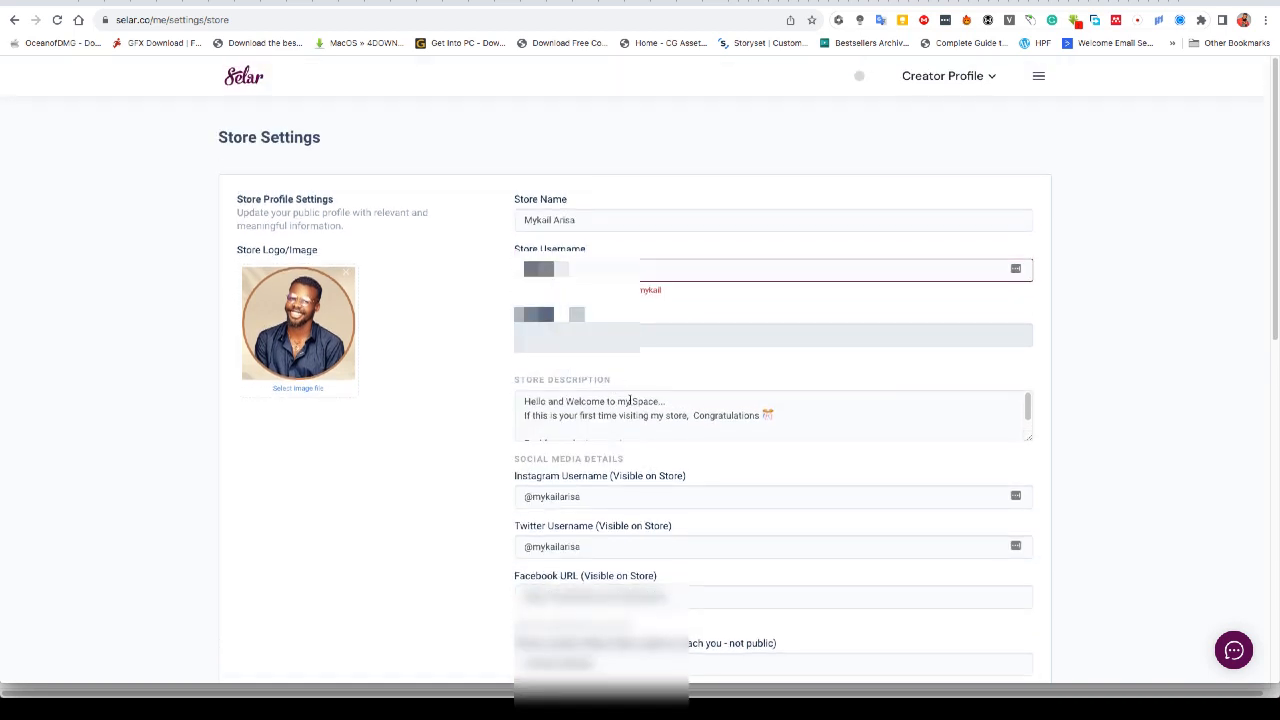
scroll(675, 432, down, 2)
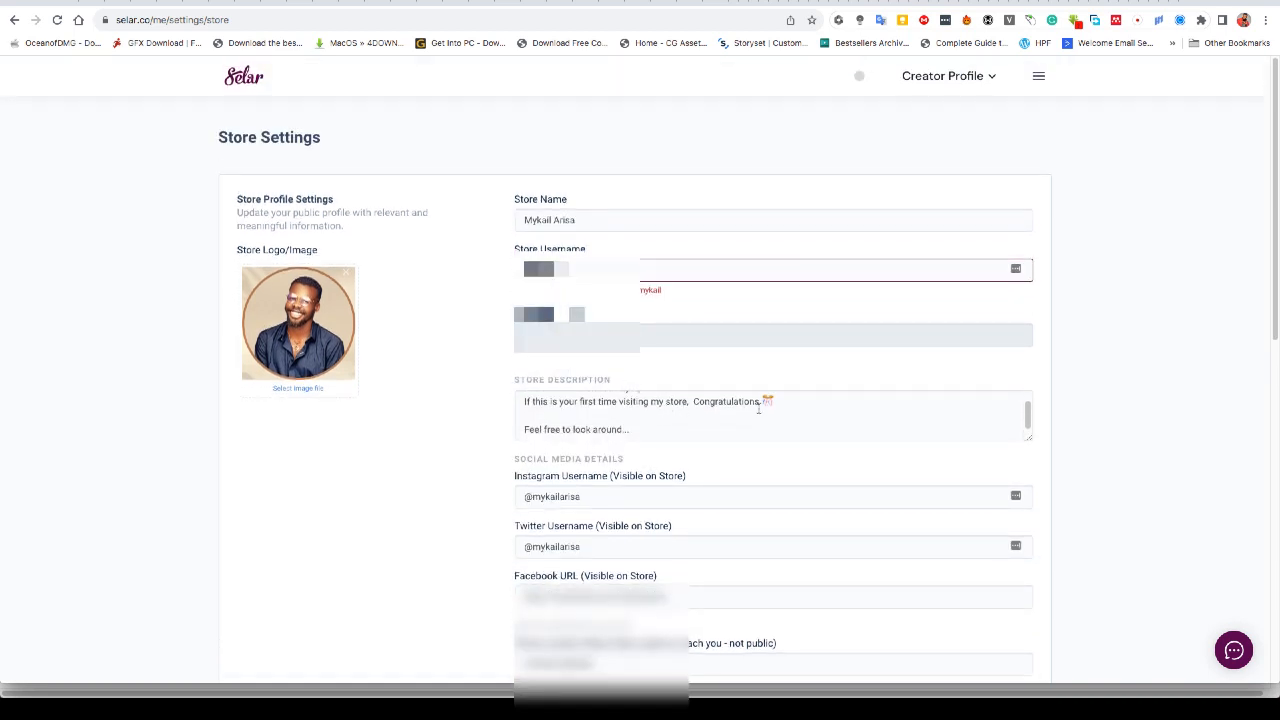
scroll(684, 434, down, 2)
scroll(578, 378, up, 2)
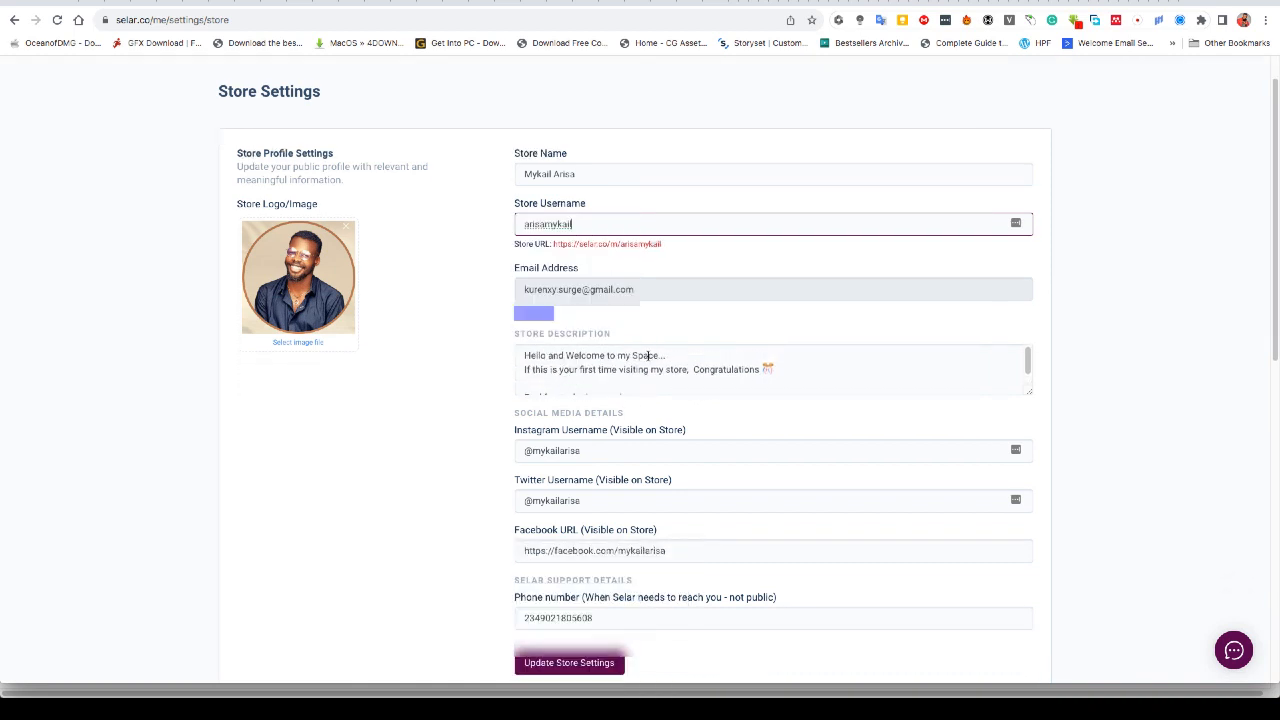
scroll(727, 366, down, 1)
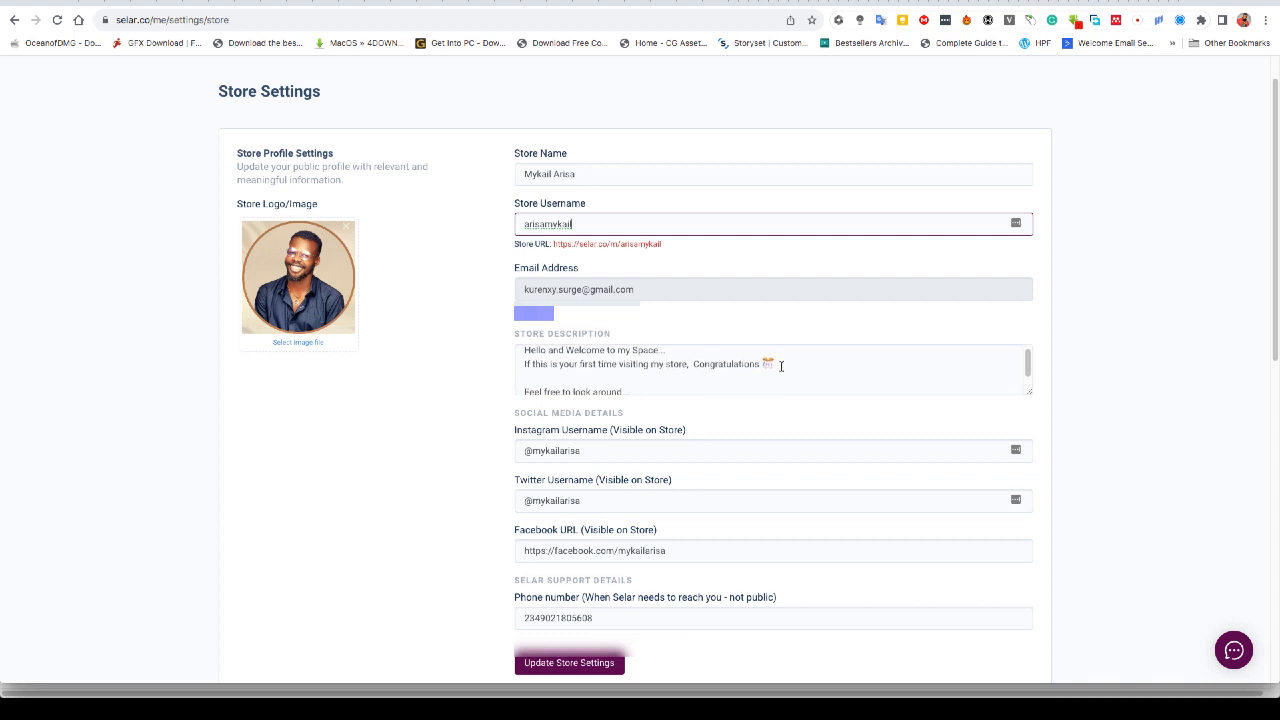
scroll(729, 370, down, 1)
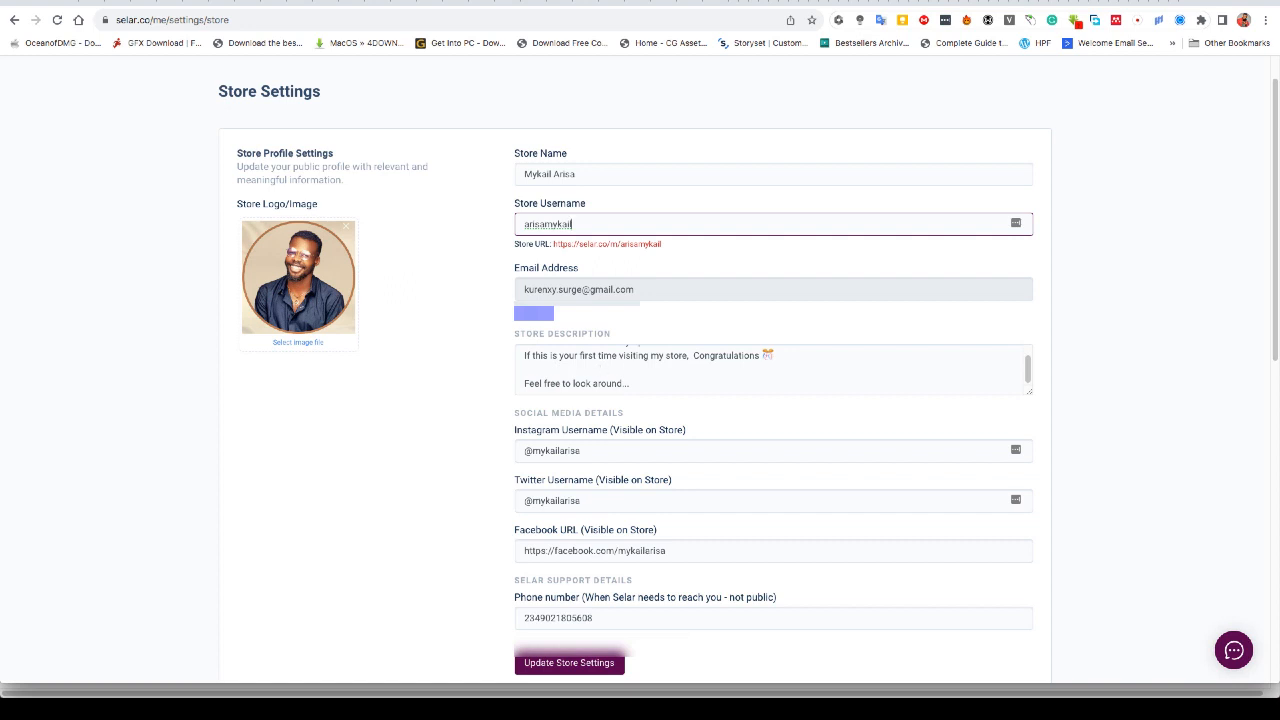
scroll(640, 370, down, 1)
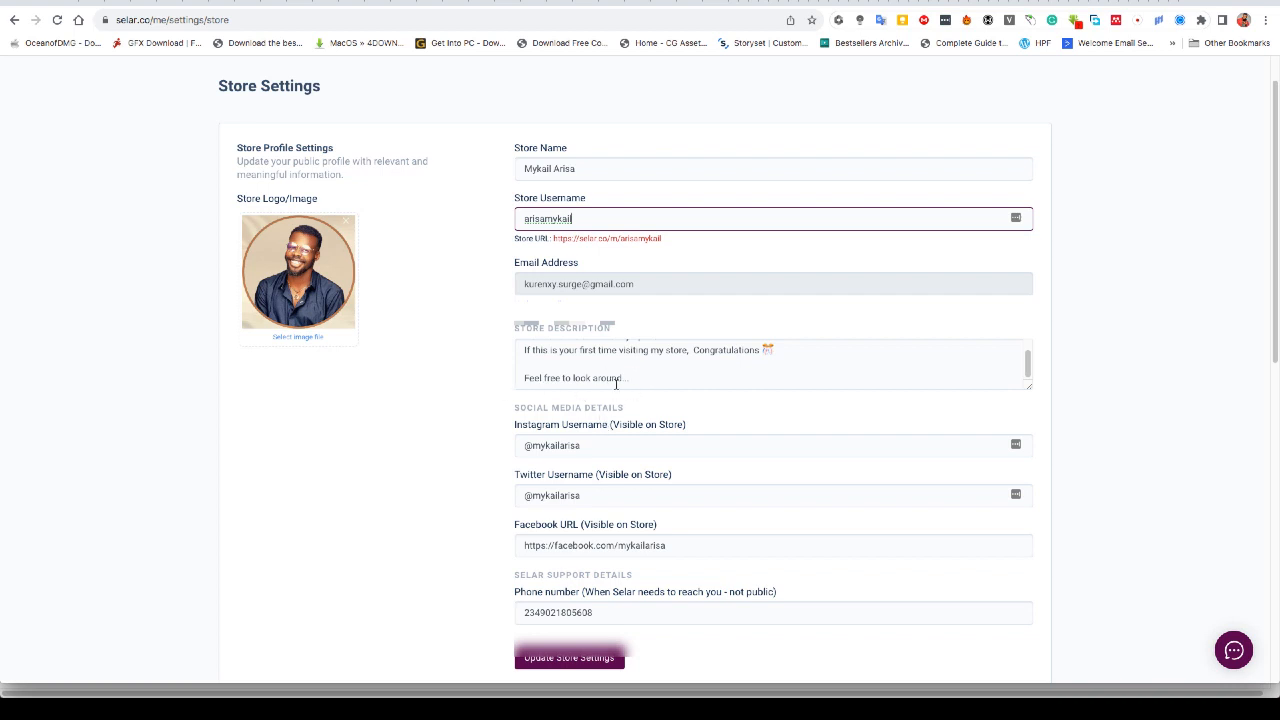
Step: Review the Instagram, Twitter and Facebook entries and the Selar support phone number in the store profile settings
scroll(616, 383, down, 5)
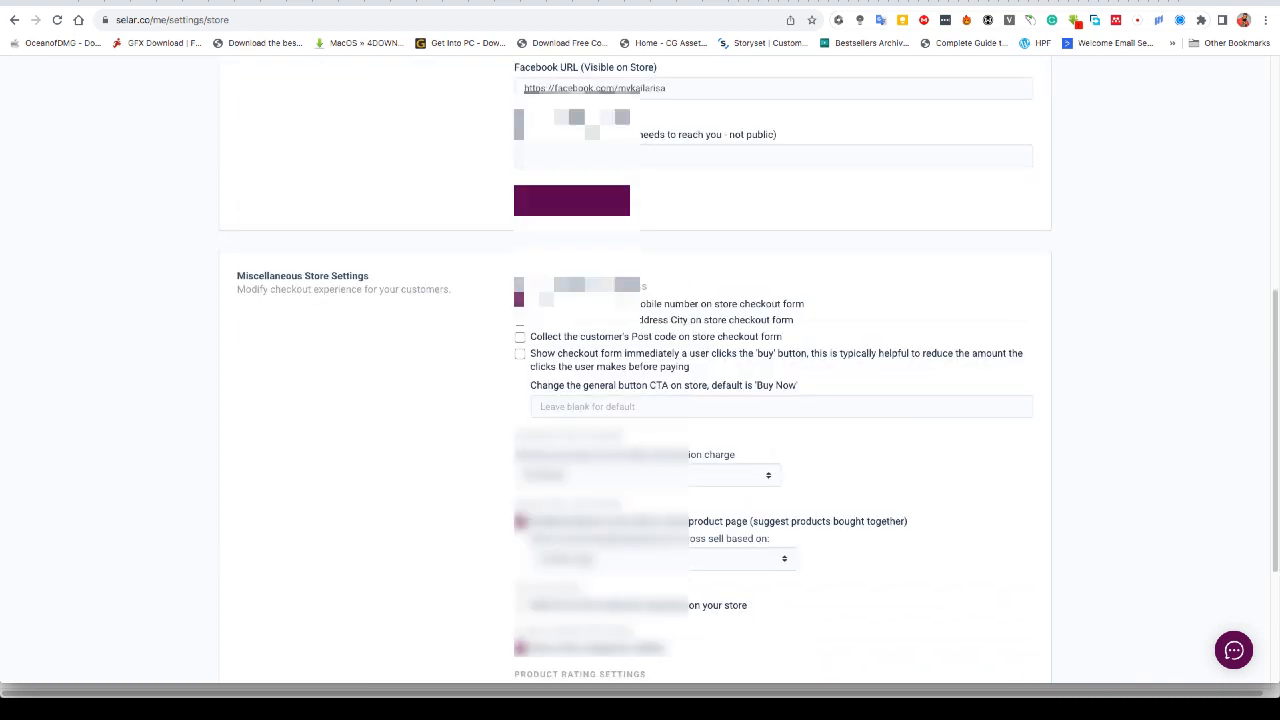
scroll(640, 380, up, 5)
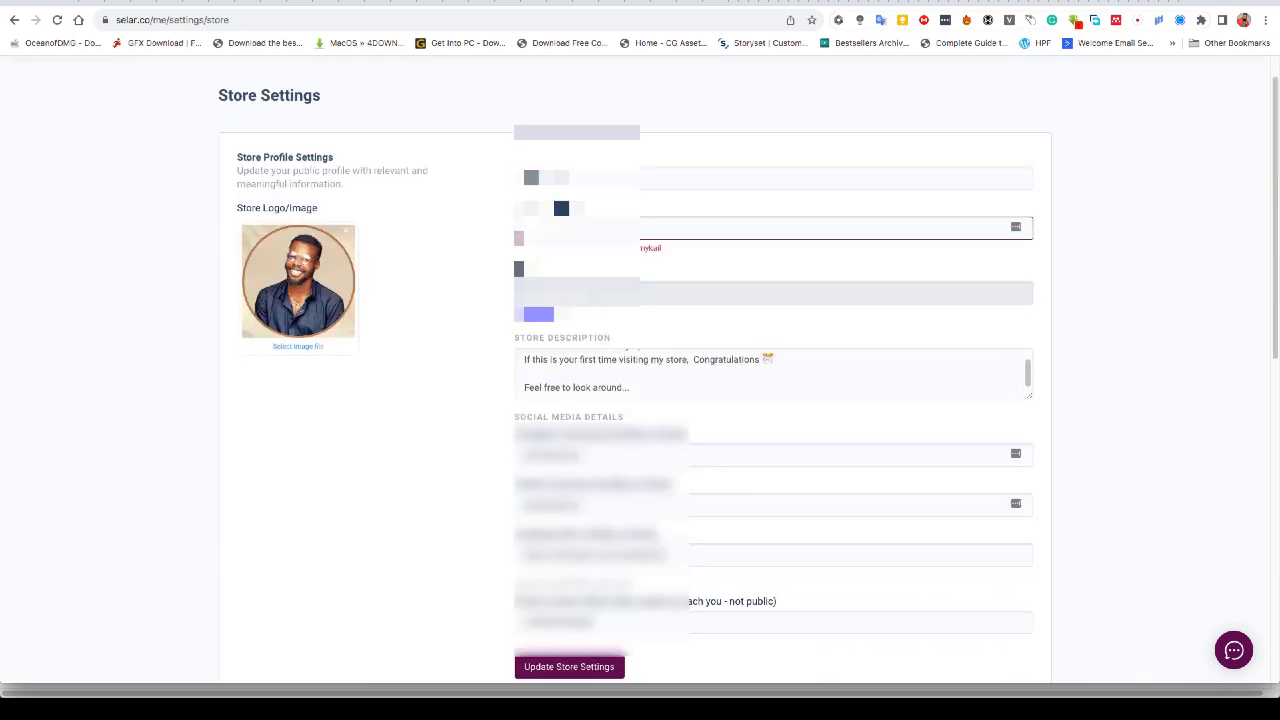
scroll(640, 380, down, 1)
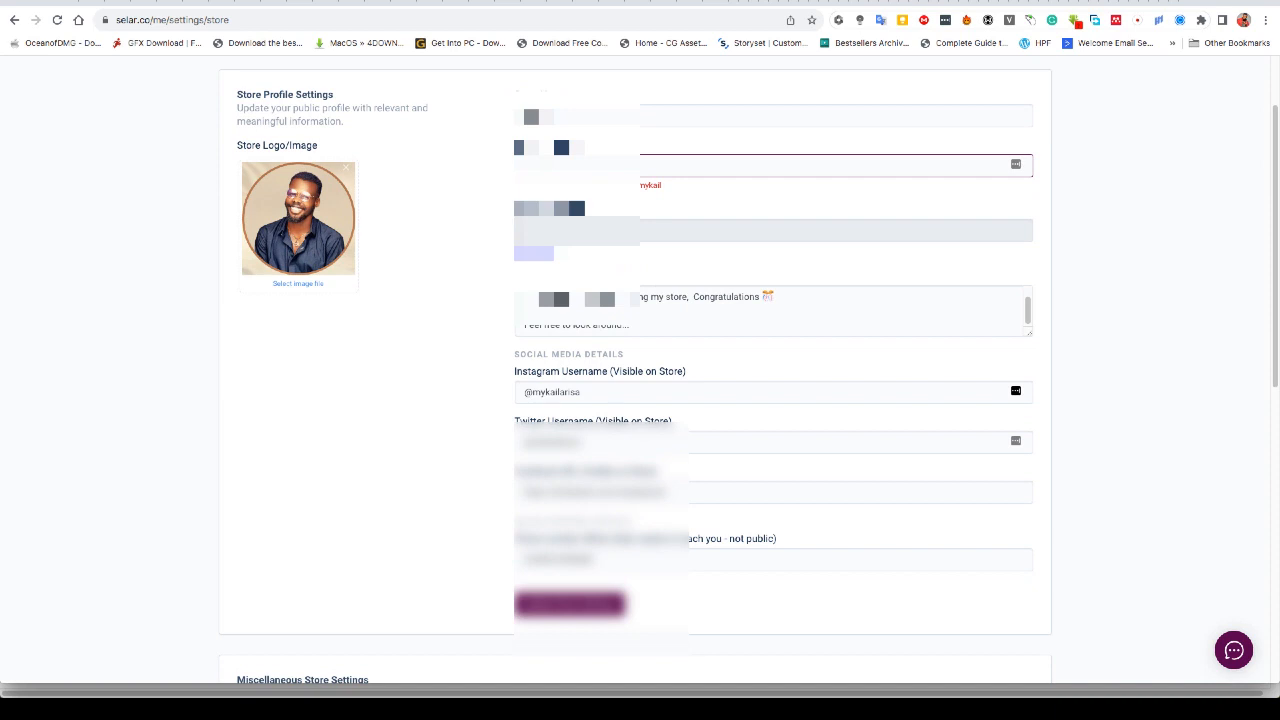
scroll(680, 394, down, 1)
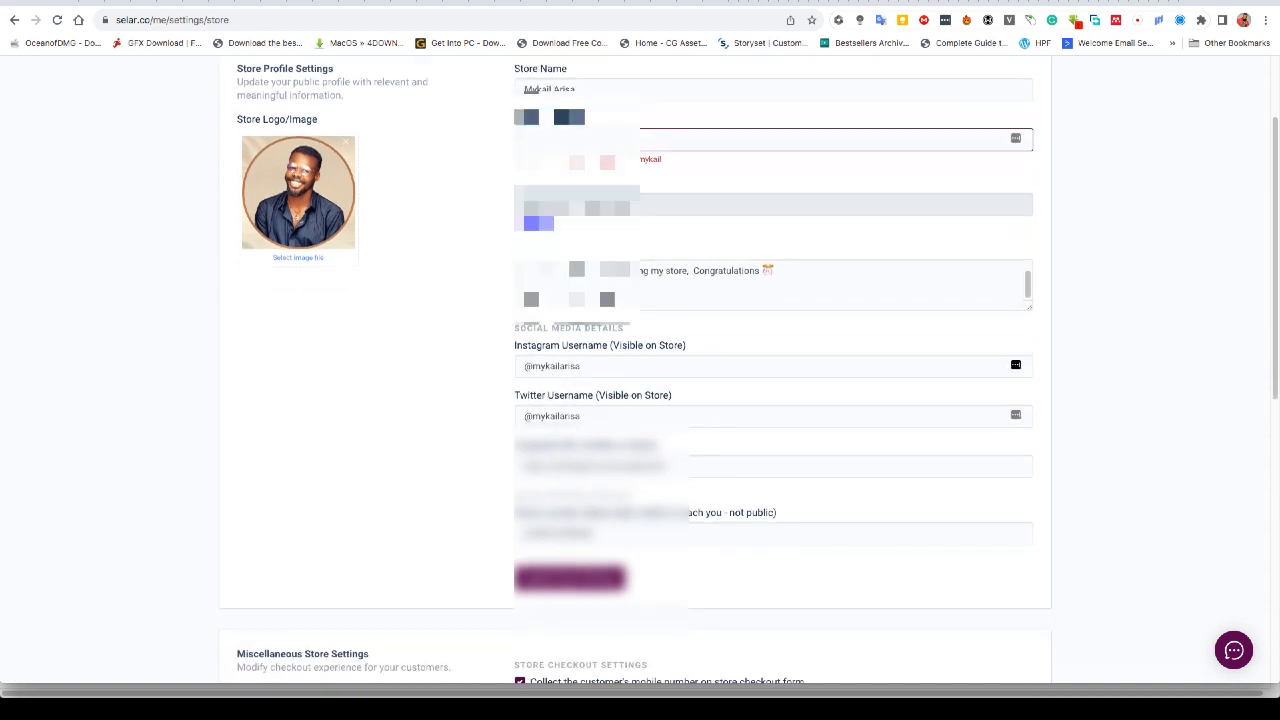
scroll(603, 386, down, 2)
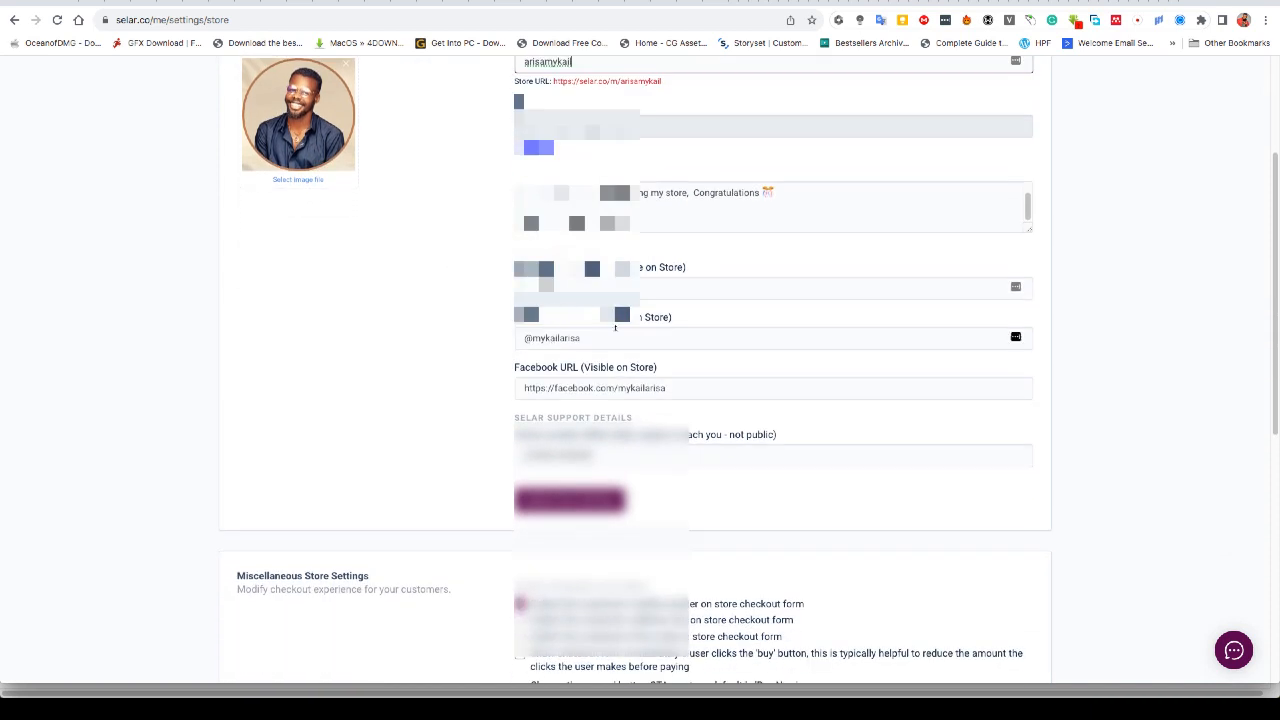
scroll(571, 376, down, 1)
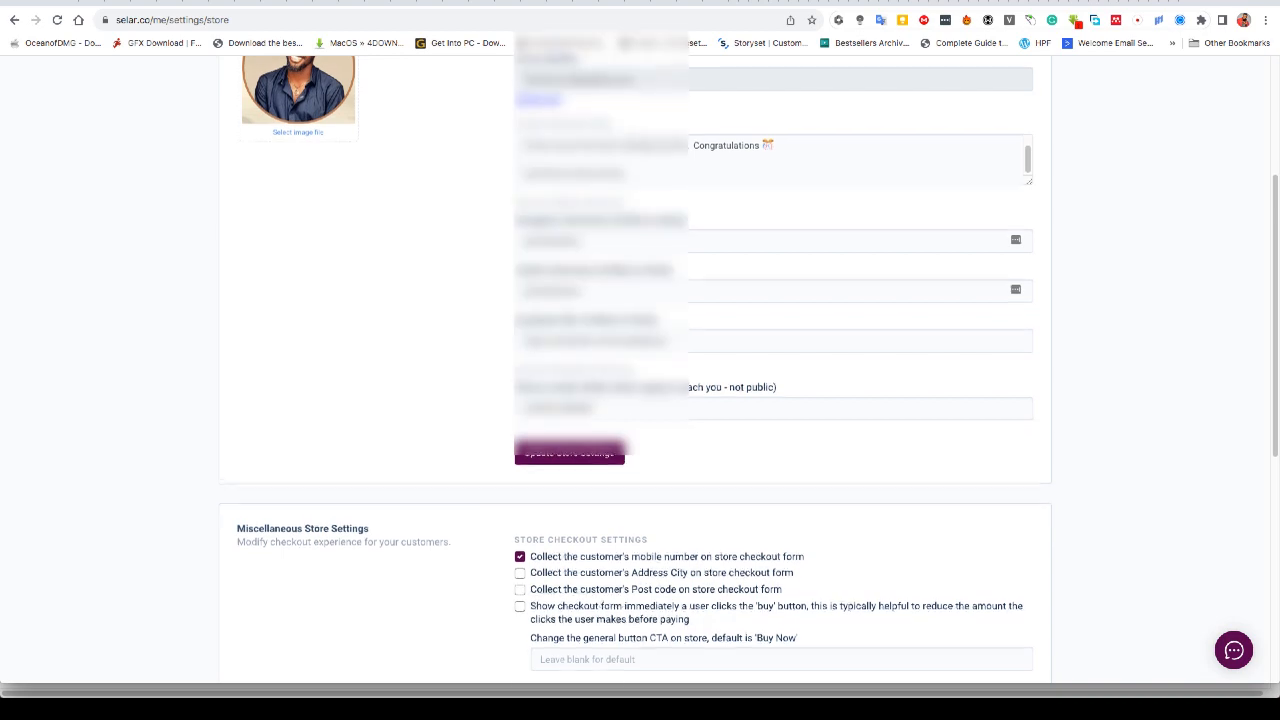
Step: Examine the Miscellaneous Store Settings, from the checkout form options through to the Selar Affiliate Network setting
scroll(631, 408, down, 1)
scroll(636, 367, down, 3)
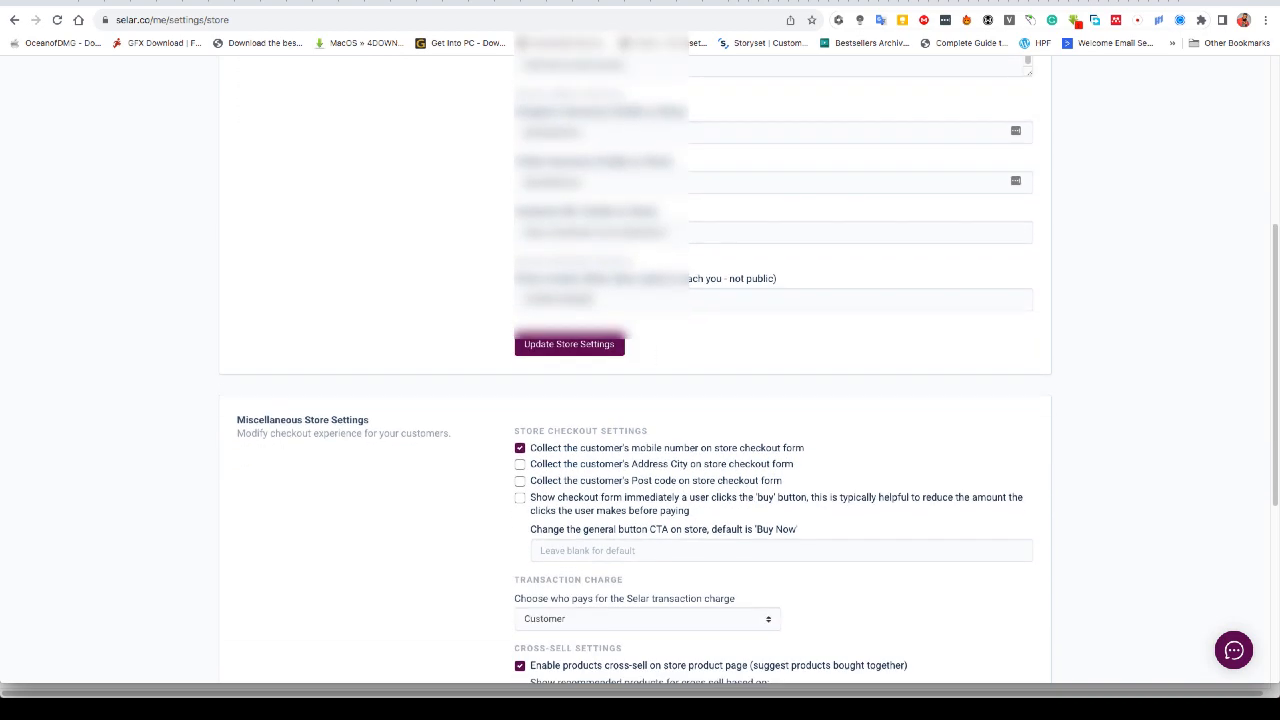
scroll(636, 368, down, 5)
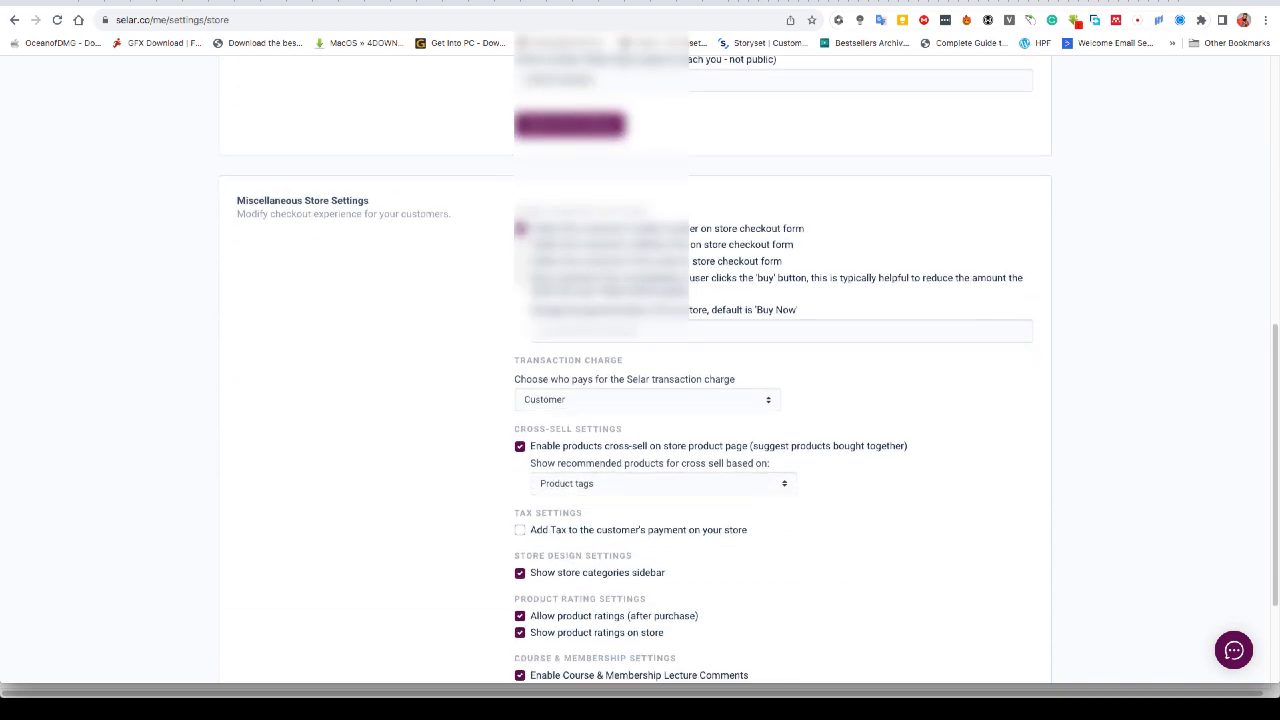
scroll(636, 368, down, 1)
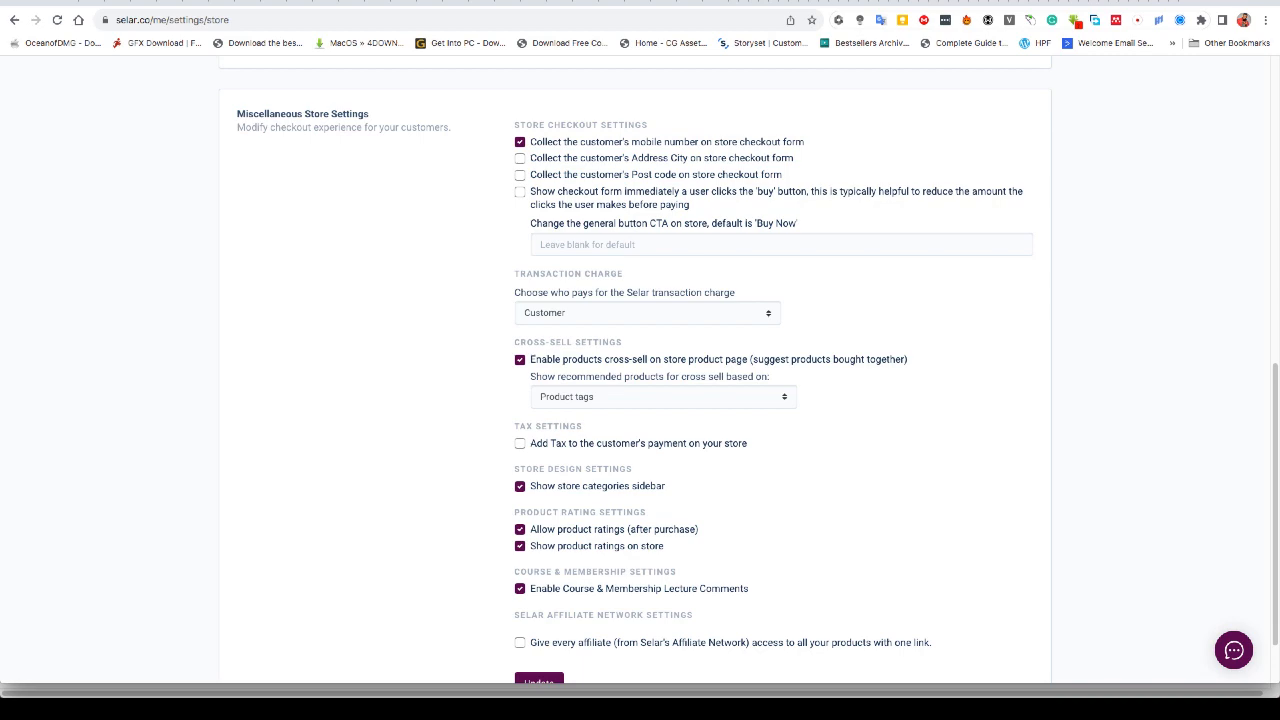
scroll(636, 368, down, 1)
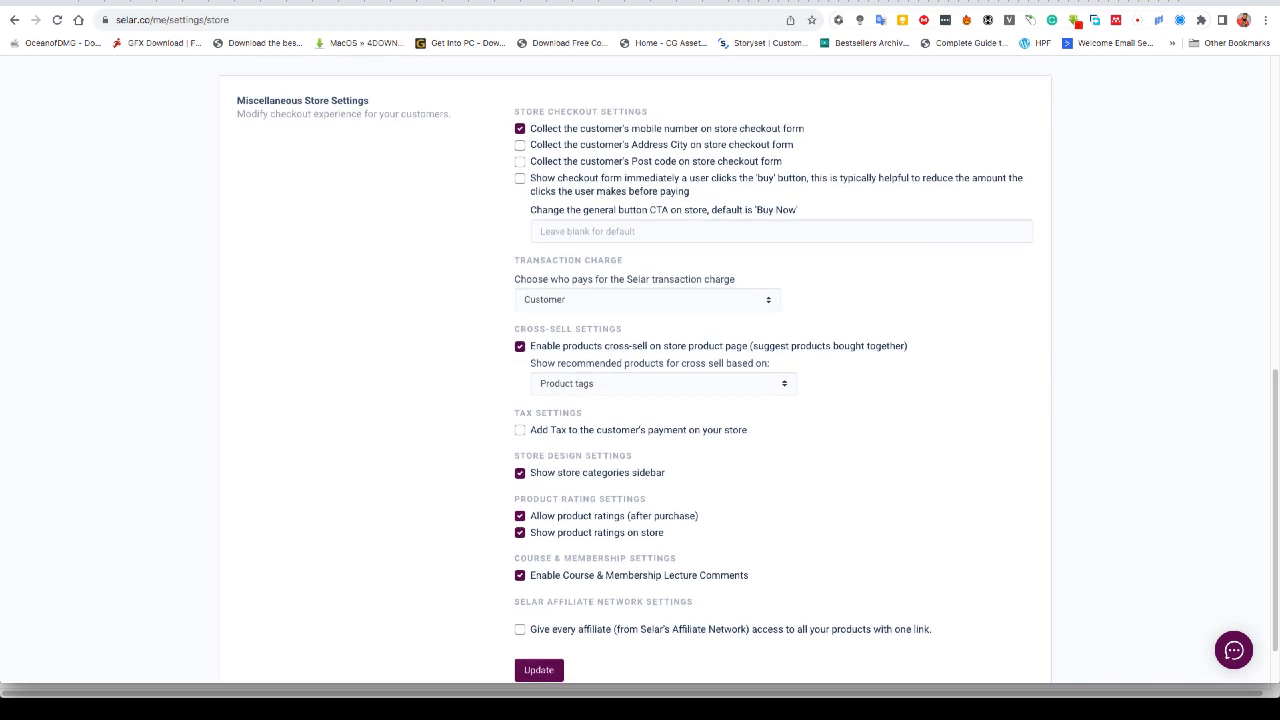
scroll(636, 368, down, 1)
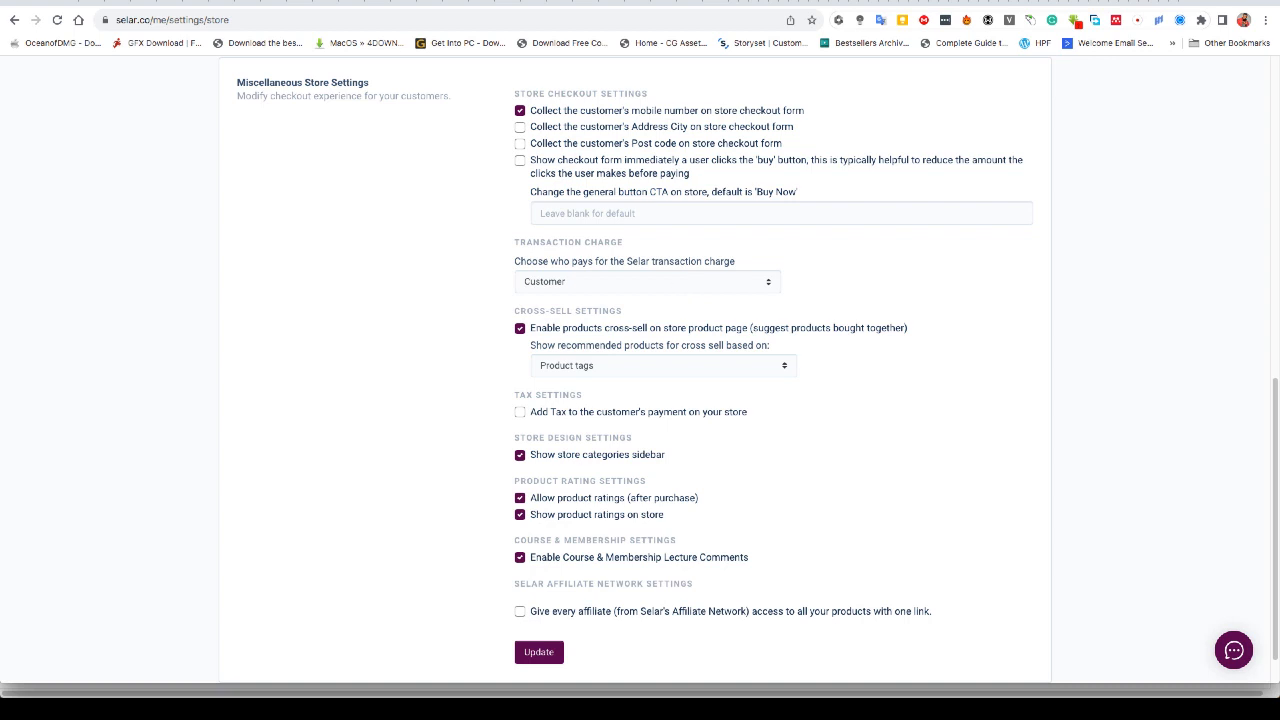
Step: Check the options for who pays the Selar transaction charge, leaving Customer selected
click(670, 288)
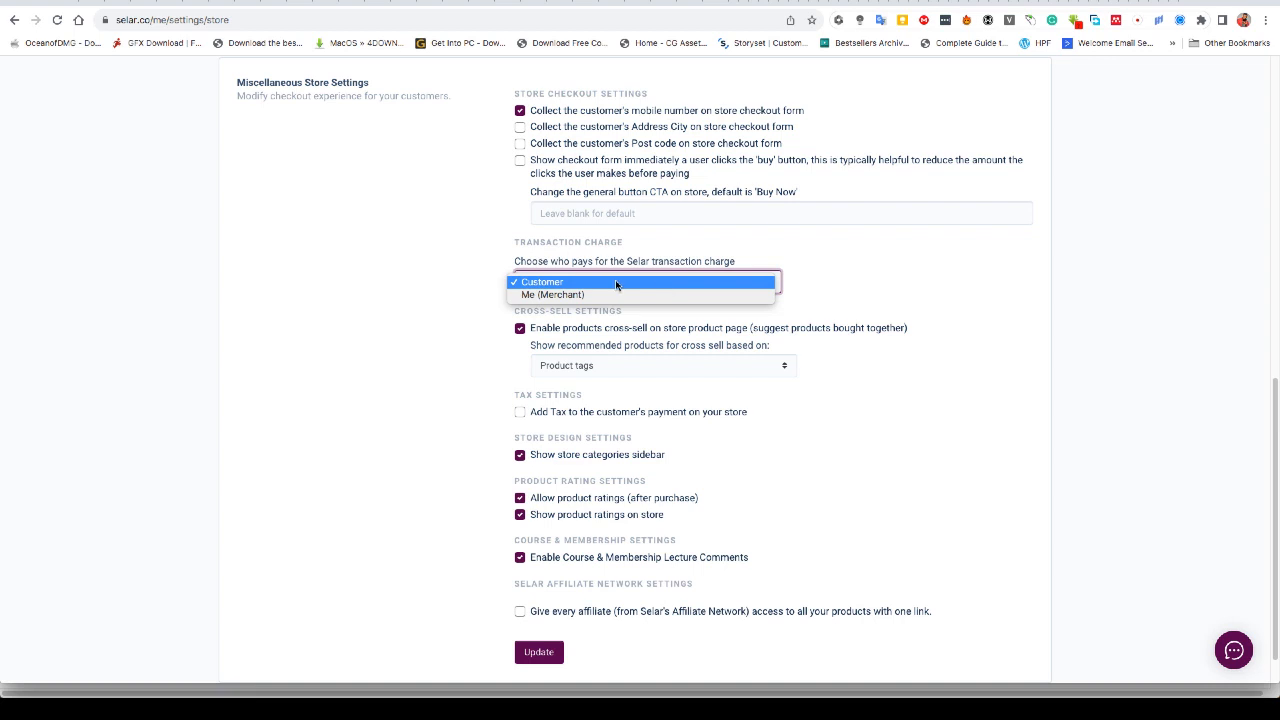
click(790, 273)
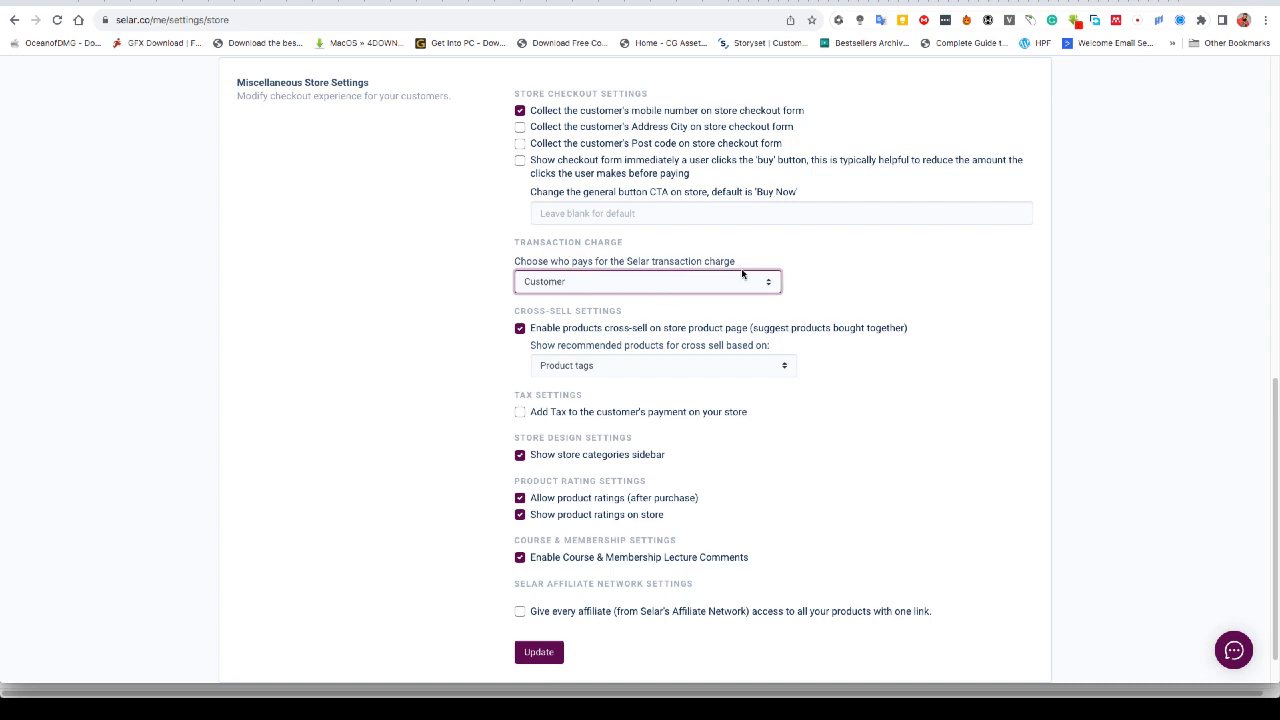
click(832, 287)
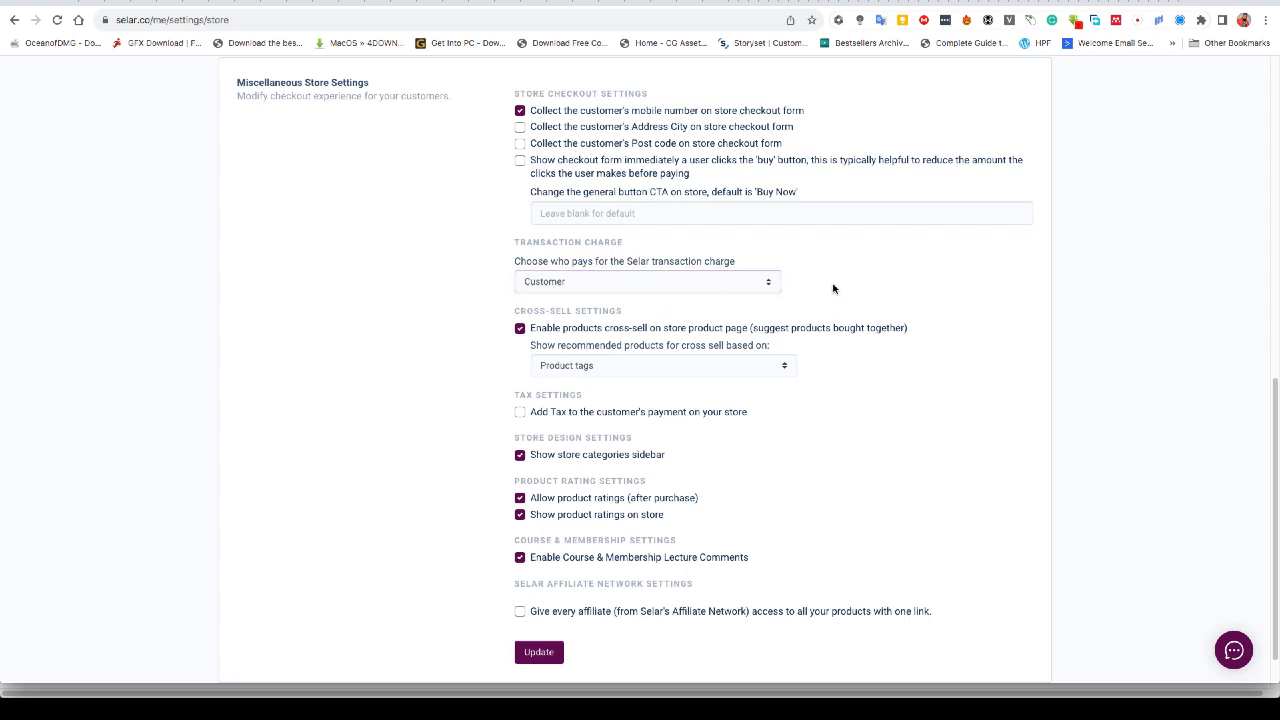
click(758, 284)
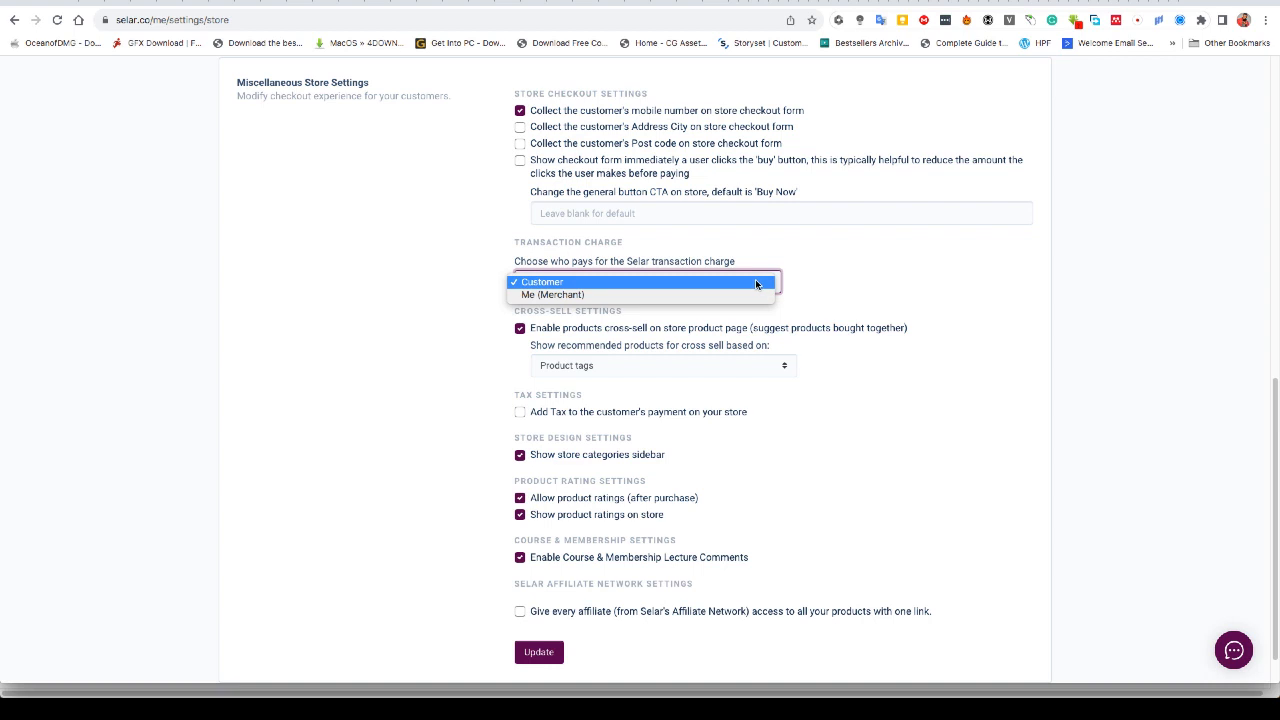
click(879, 294)
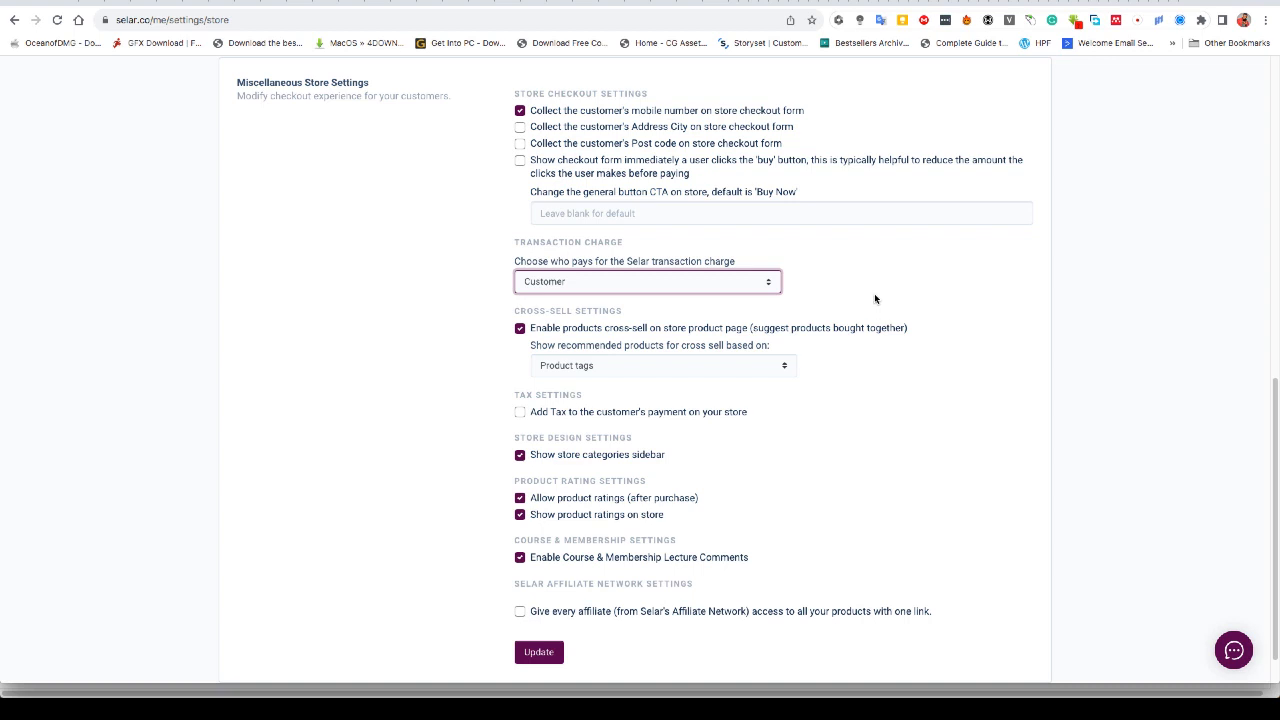
click(889, 340)
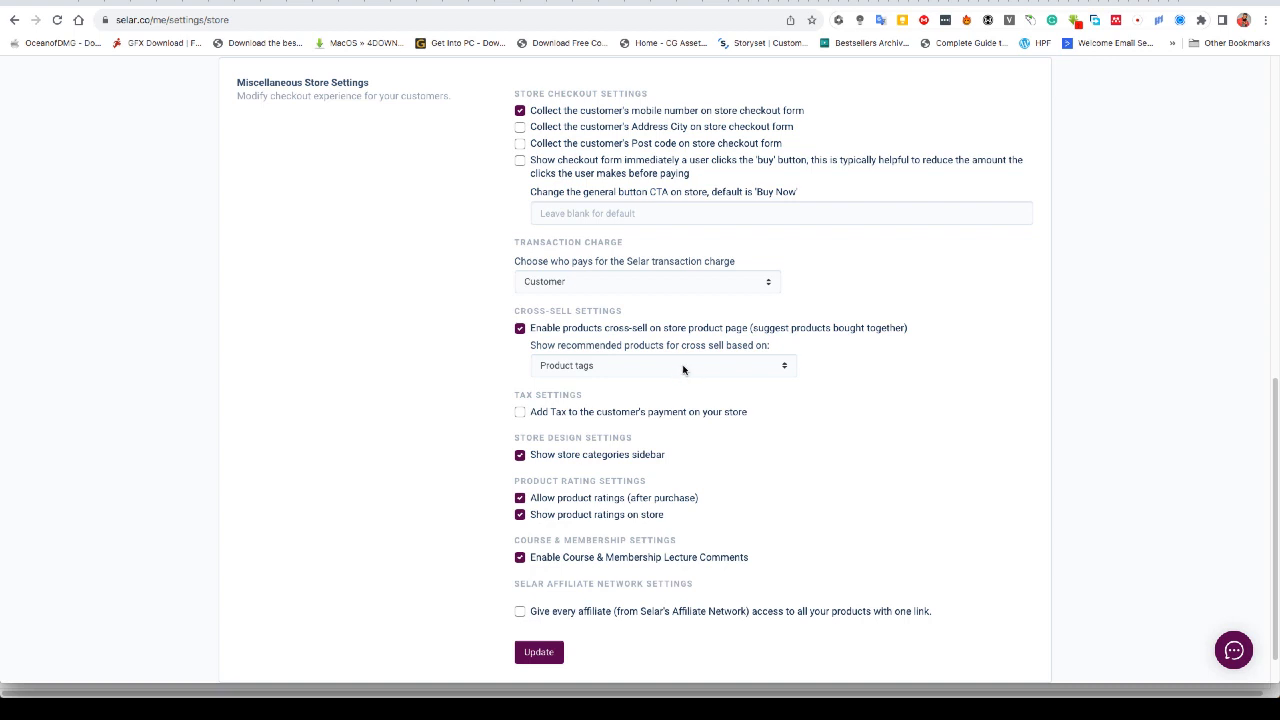
Step: Check the options for what cross-sell product recommendations are based on, leaving Product tags selected
click(684, 377)
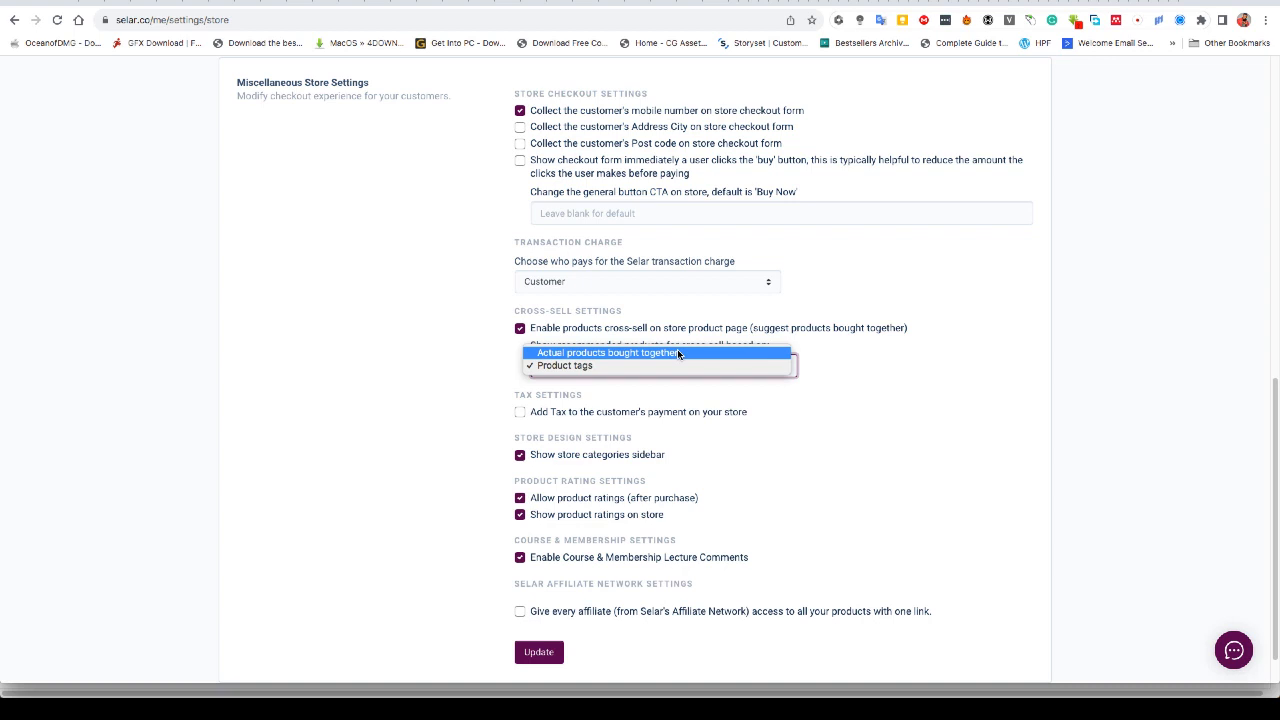
click(838, 371)
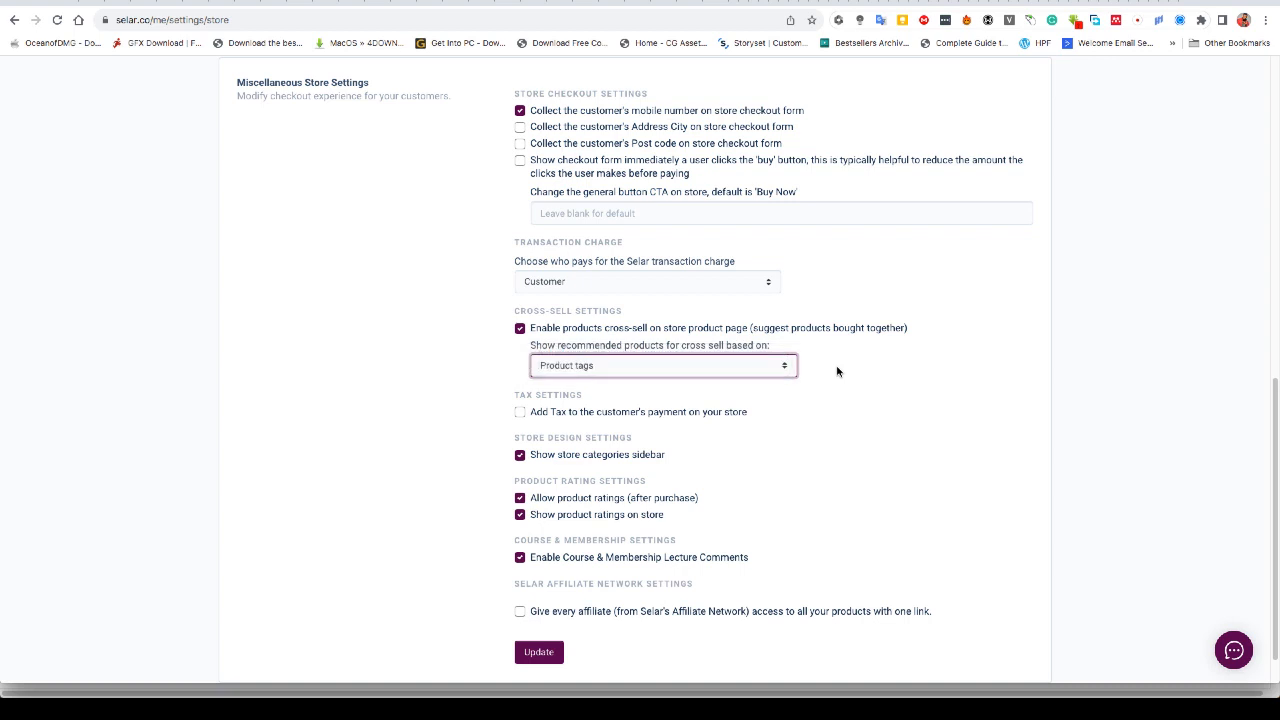
click(762, 369)
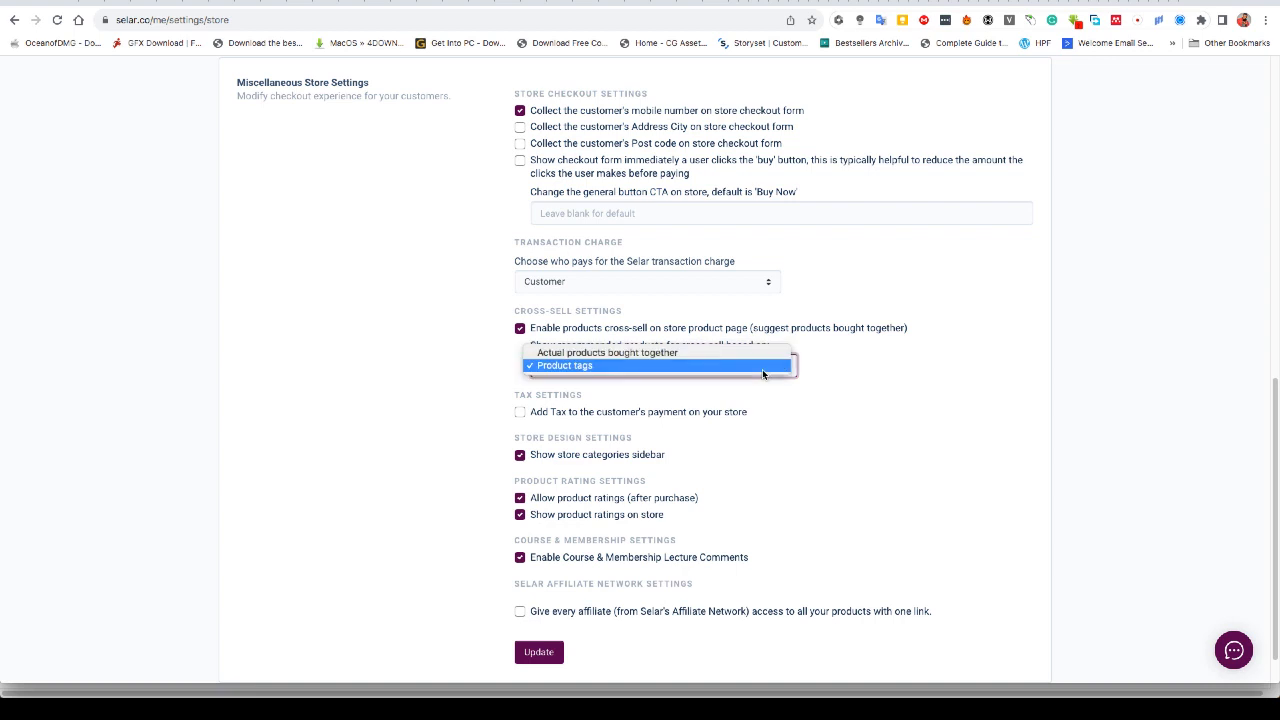
click(843, 373)
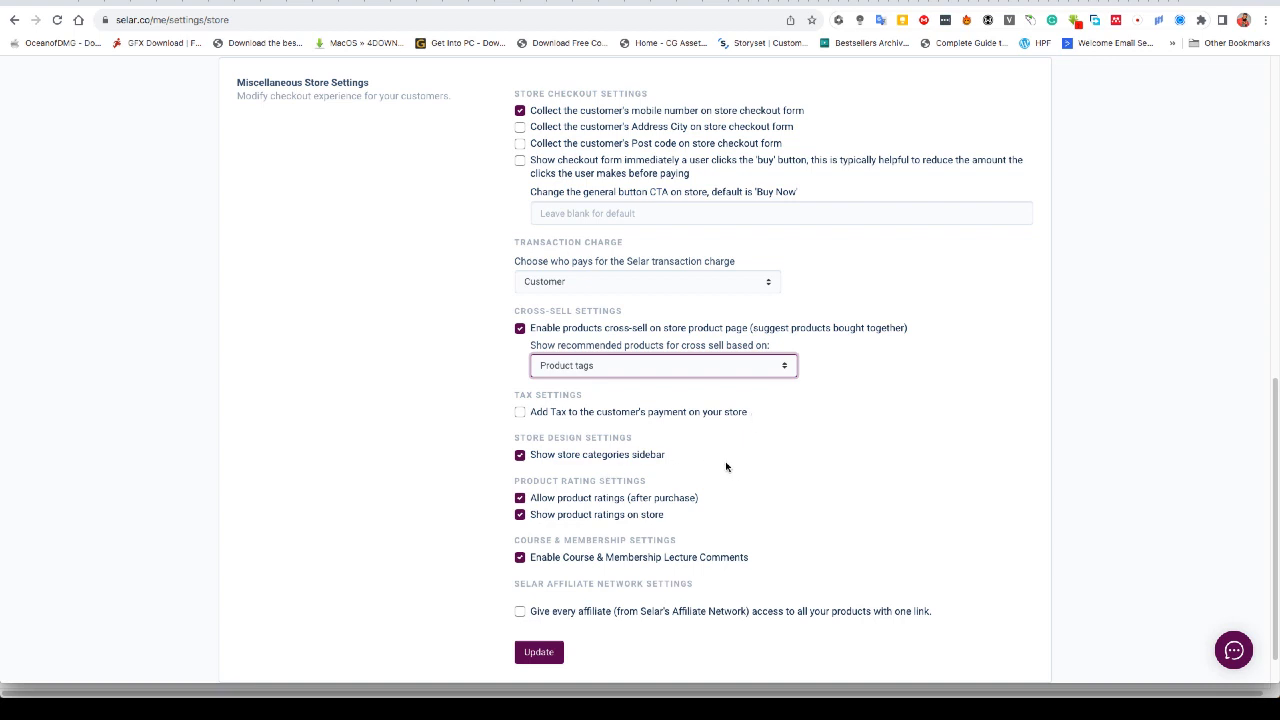
Step: Review the tax, store design, product rating, lecture comment and affiliate network options in the Miscellaneous Store Settings
scroll(586, 450, down, 1)
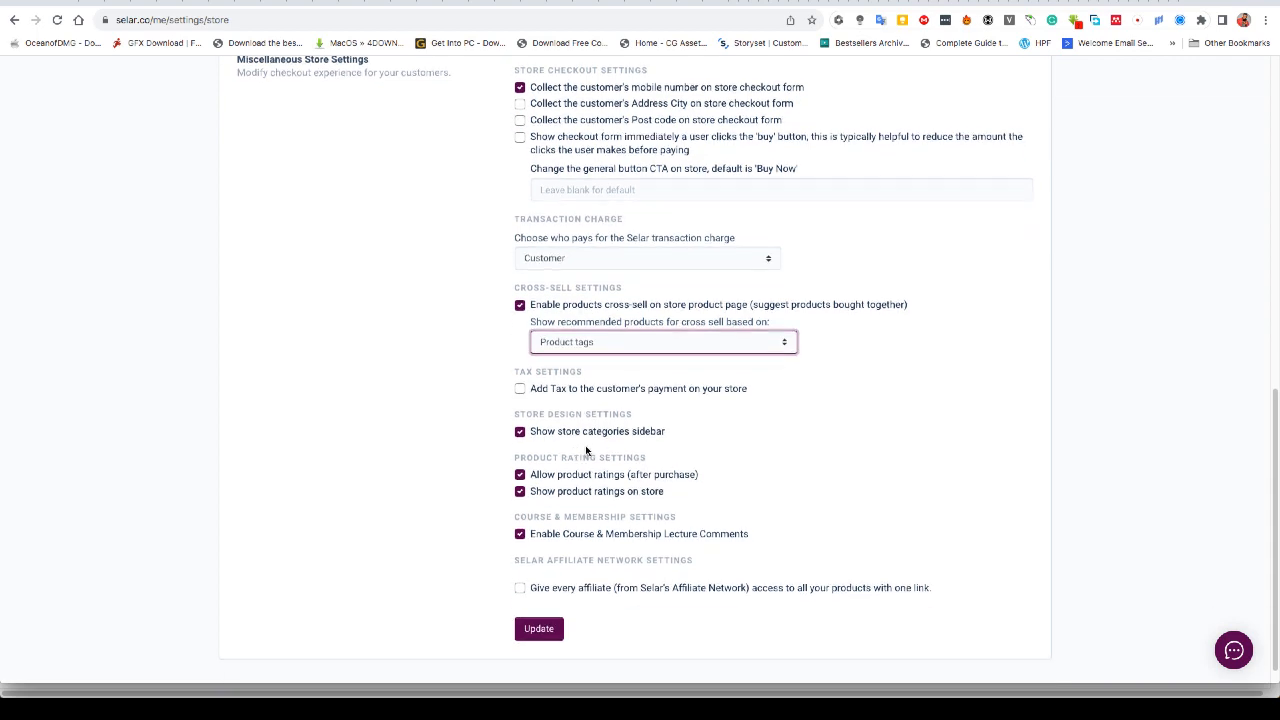
scroll(647, 437, down, 1)
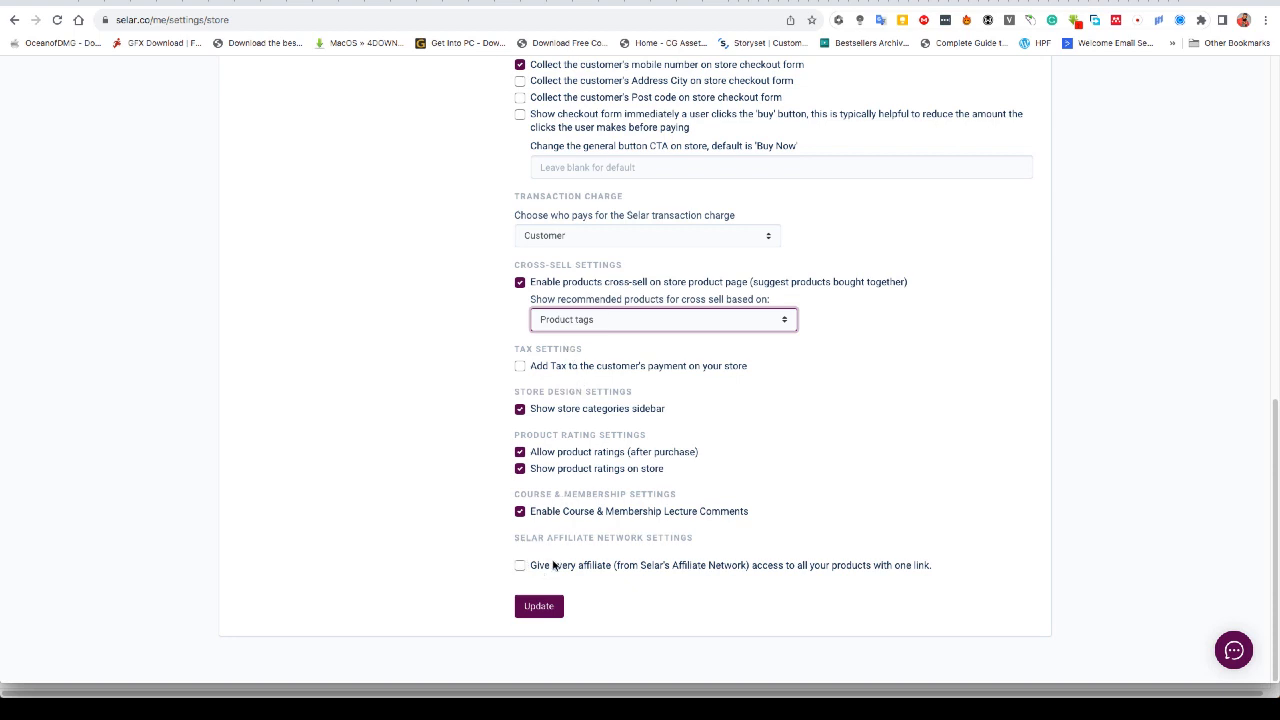
scroll(556, 568, up, 1)
scroll(555, 614, up, 1)
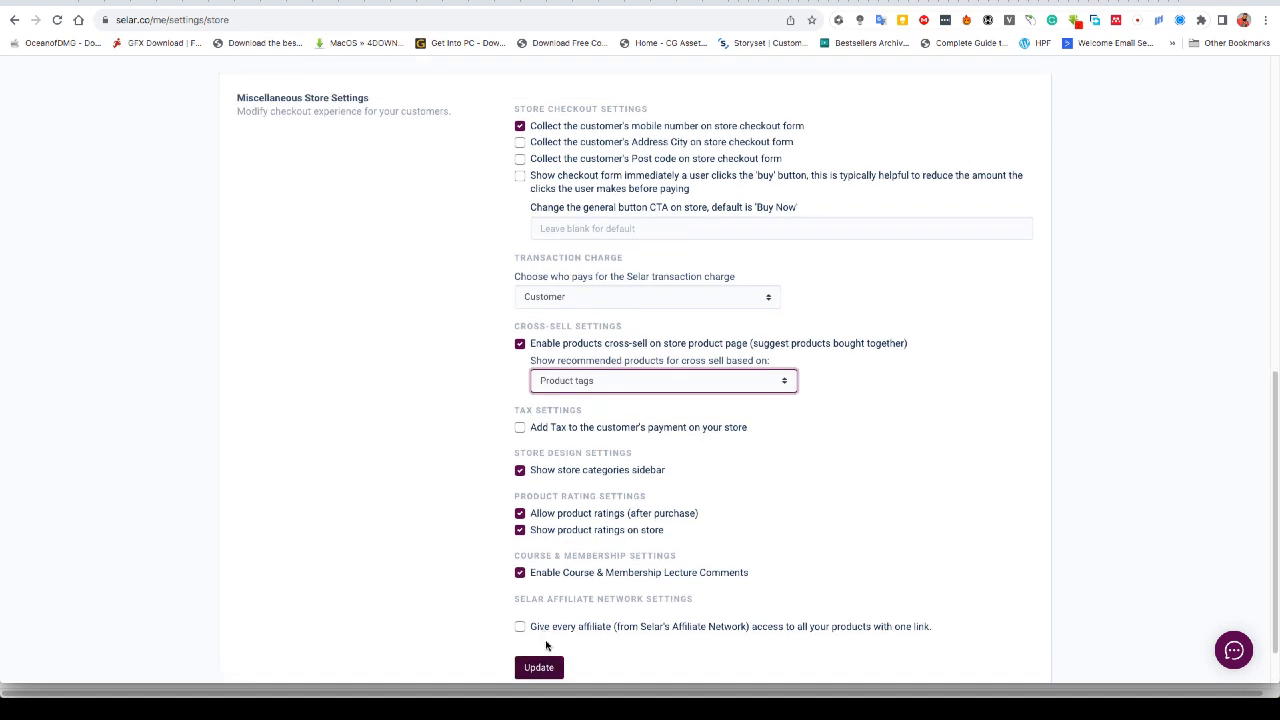
Step: Open the Email Preferences and review which emails go to the merchant and to customers
scroll(553, 609, up, 15)
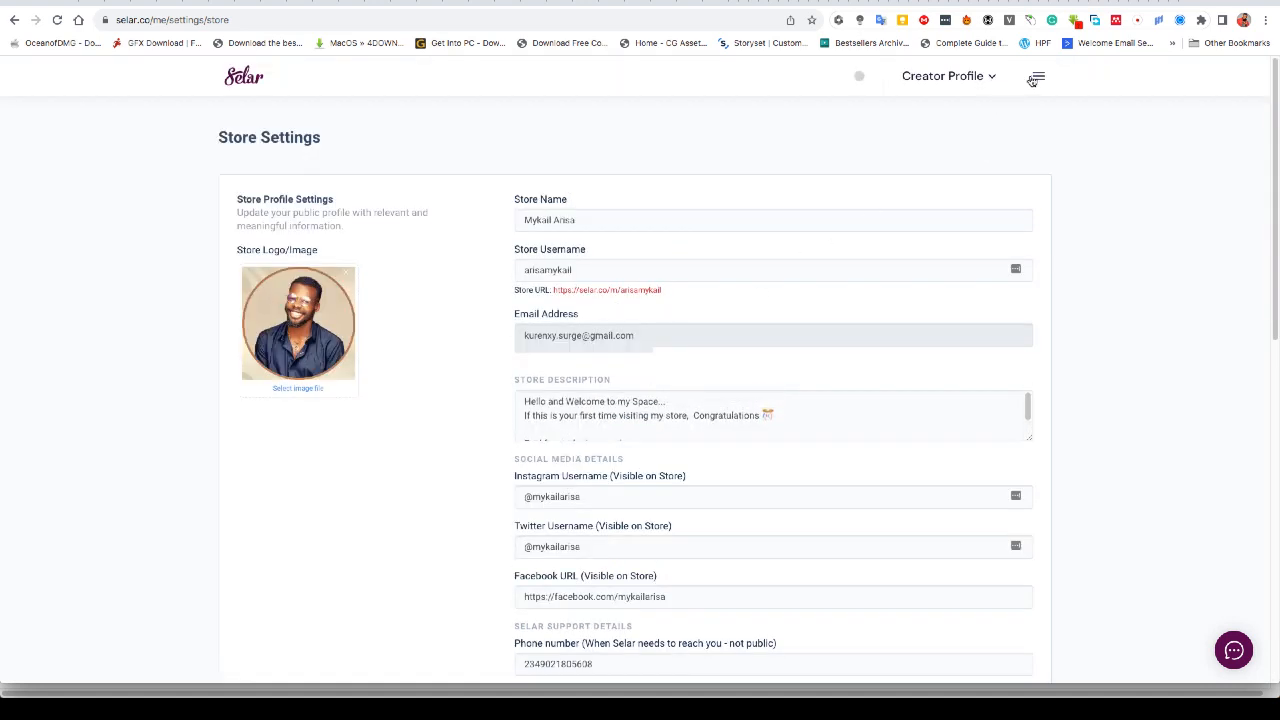
click(1040, 78)
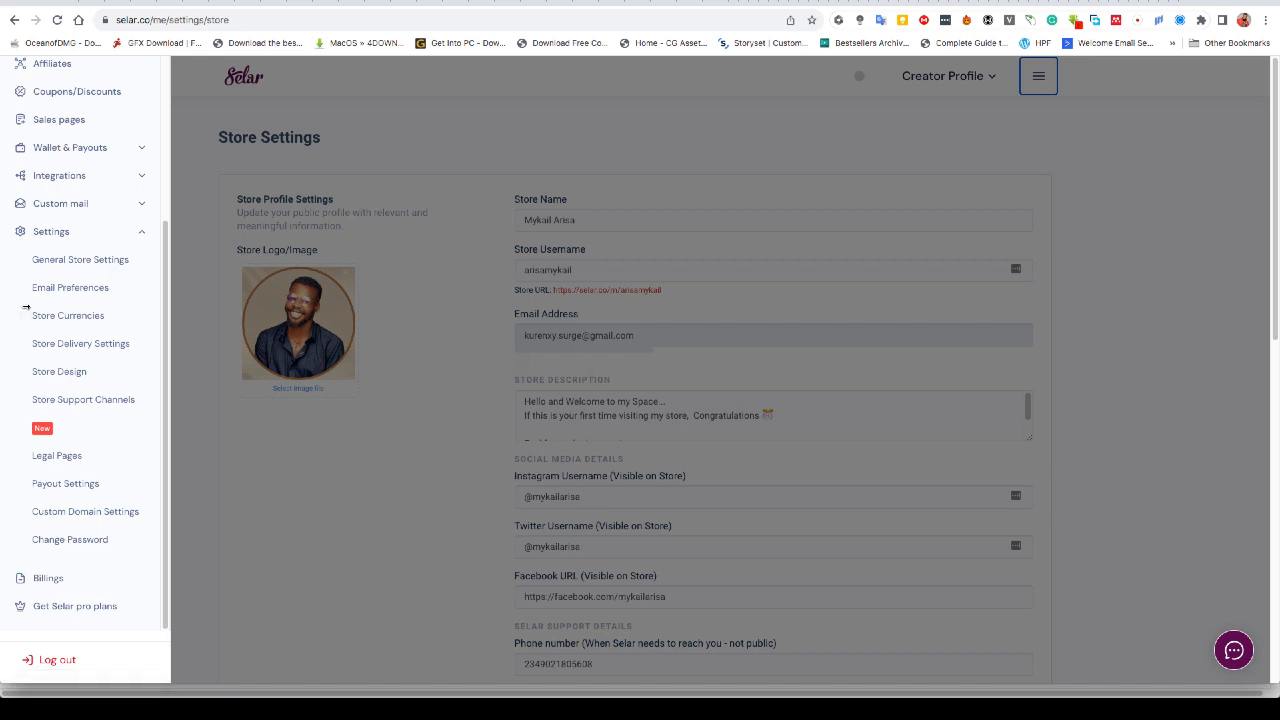
click(82, 295)
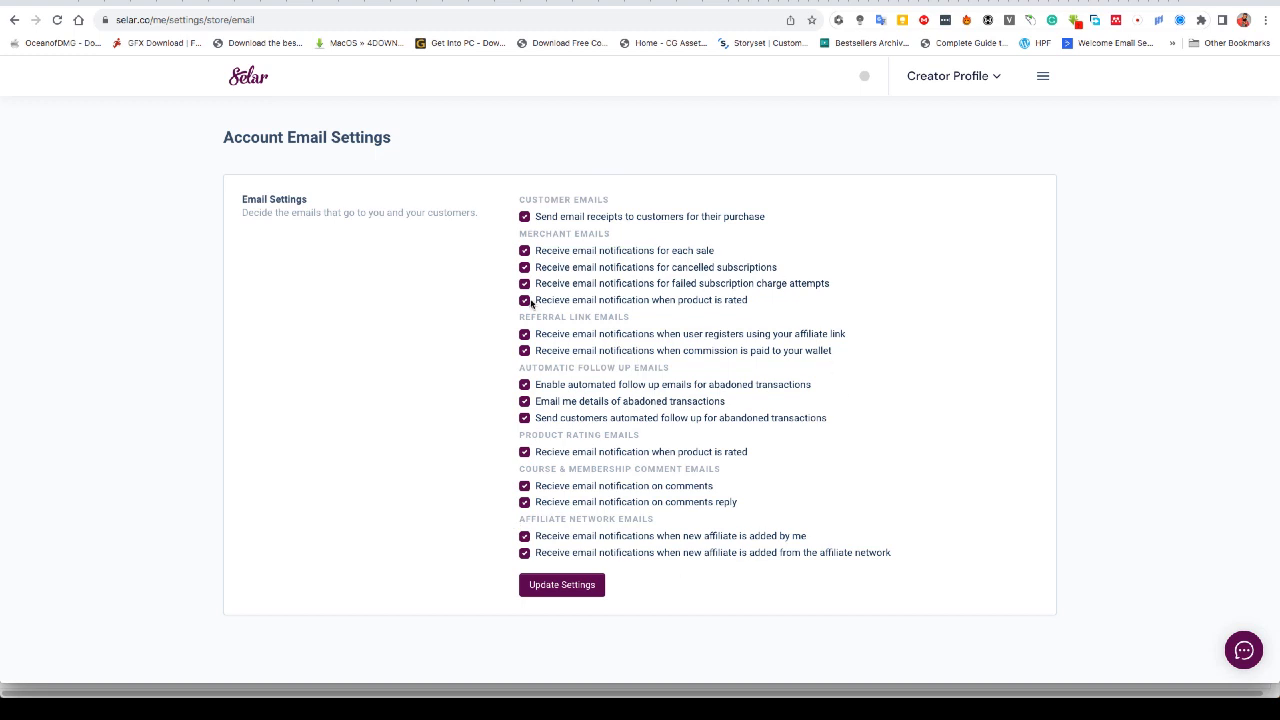
Step: Open the Store Currencies settings and review the custom editable currencies and the enabled store currencies
click(1042, 76)
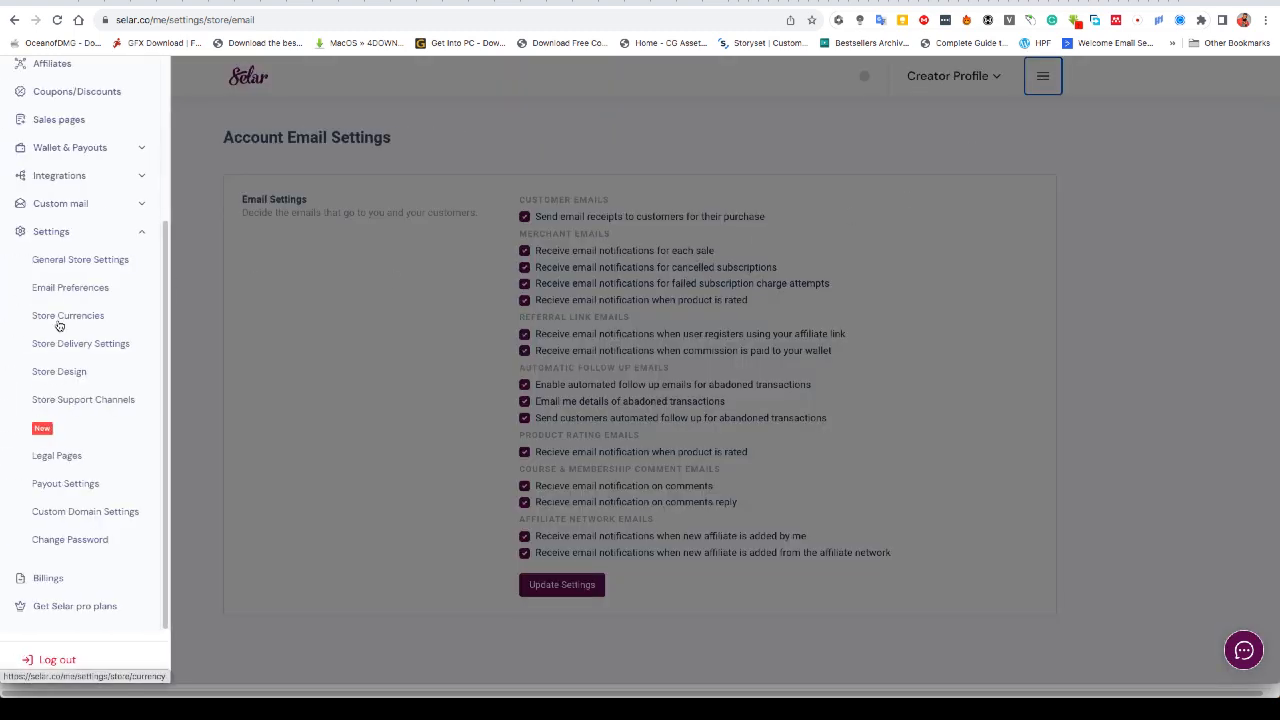
click(62, 318)
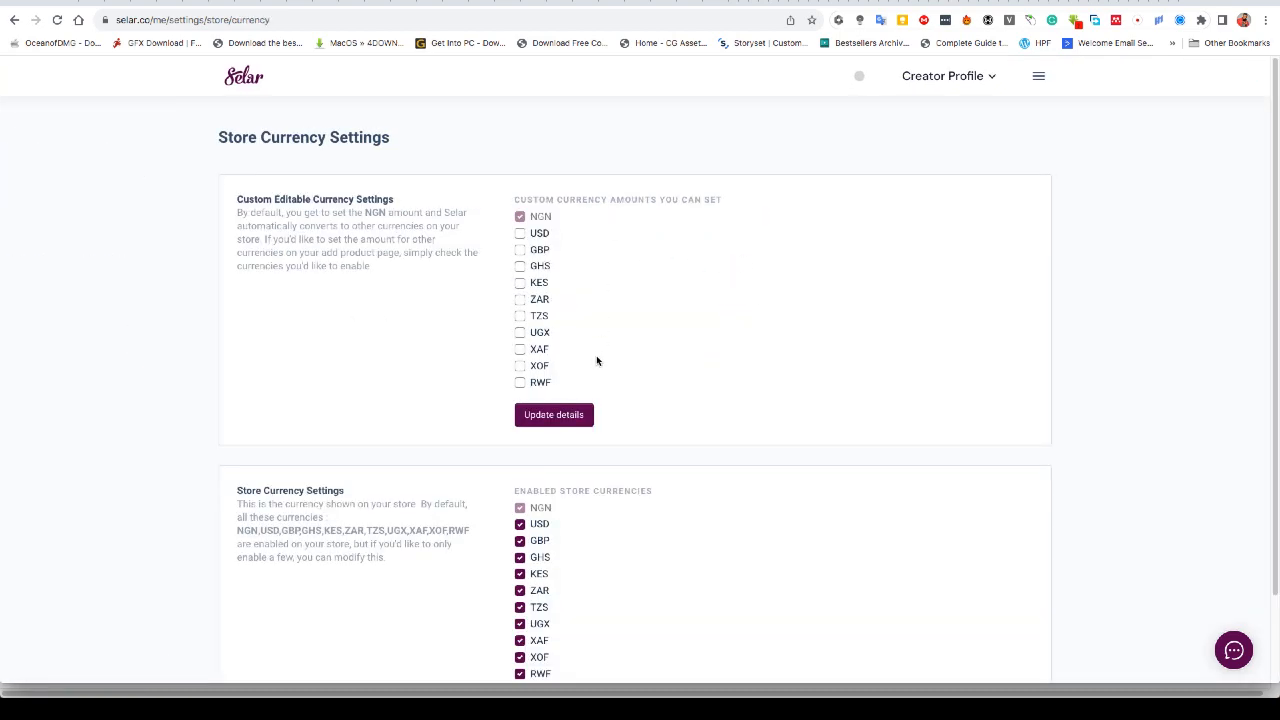
scroll(735, 231, down, 1)
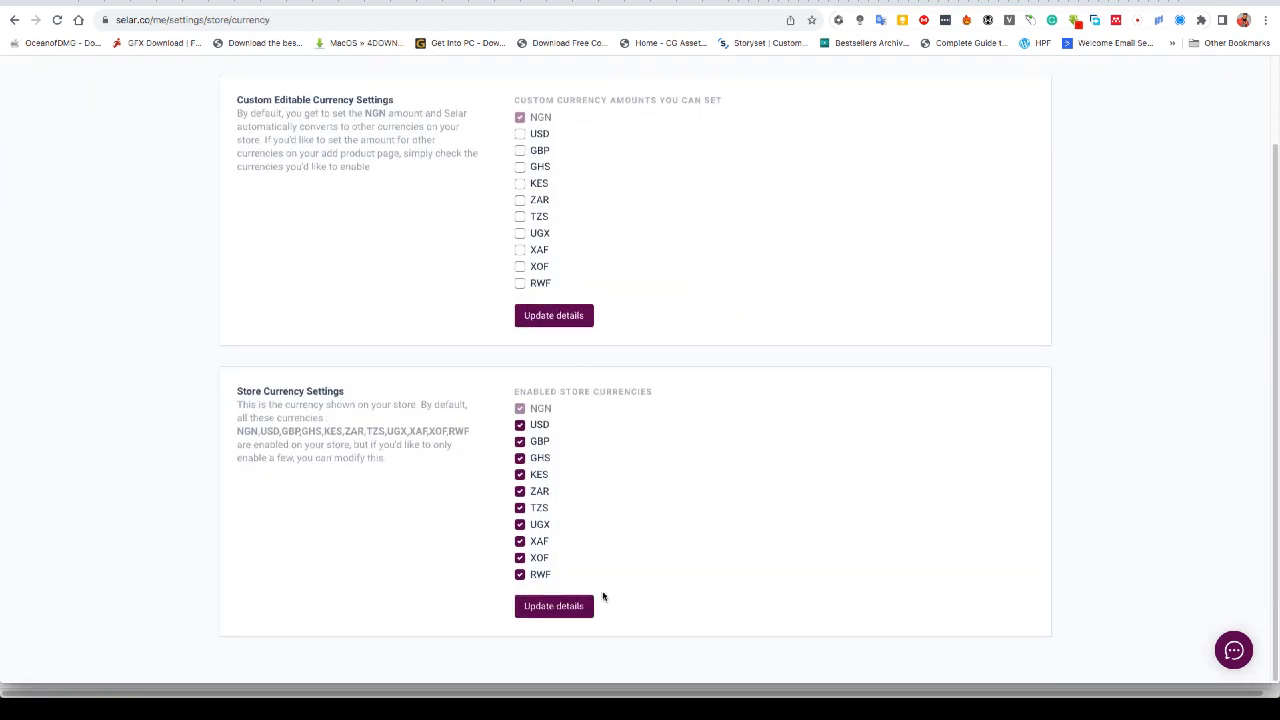
scroll(826, 204, up, 1)
Step: Open the Store Delivery Settings and add a second delivery location row with its own delivery fee field
click(1038, 77)
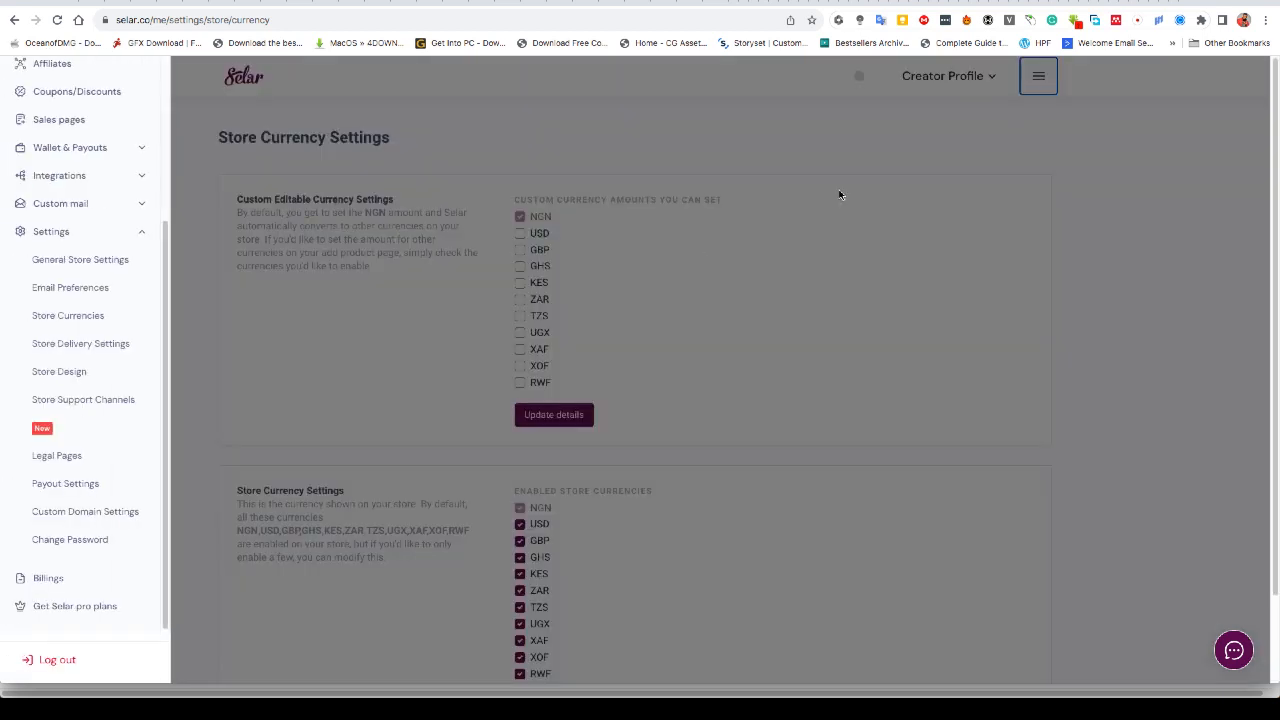
click(83, 343)
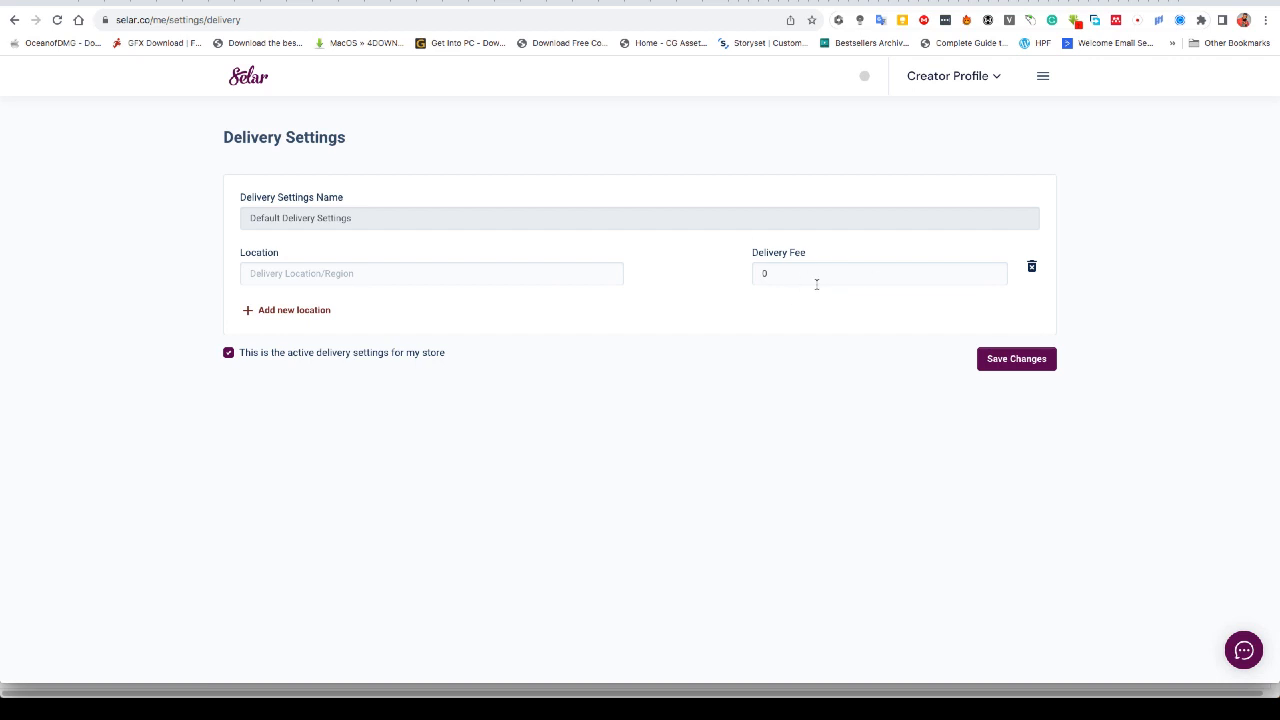
click(783, 275)
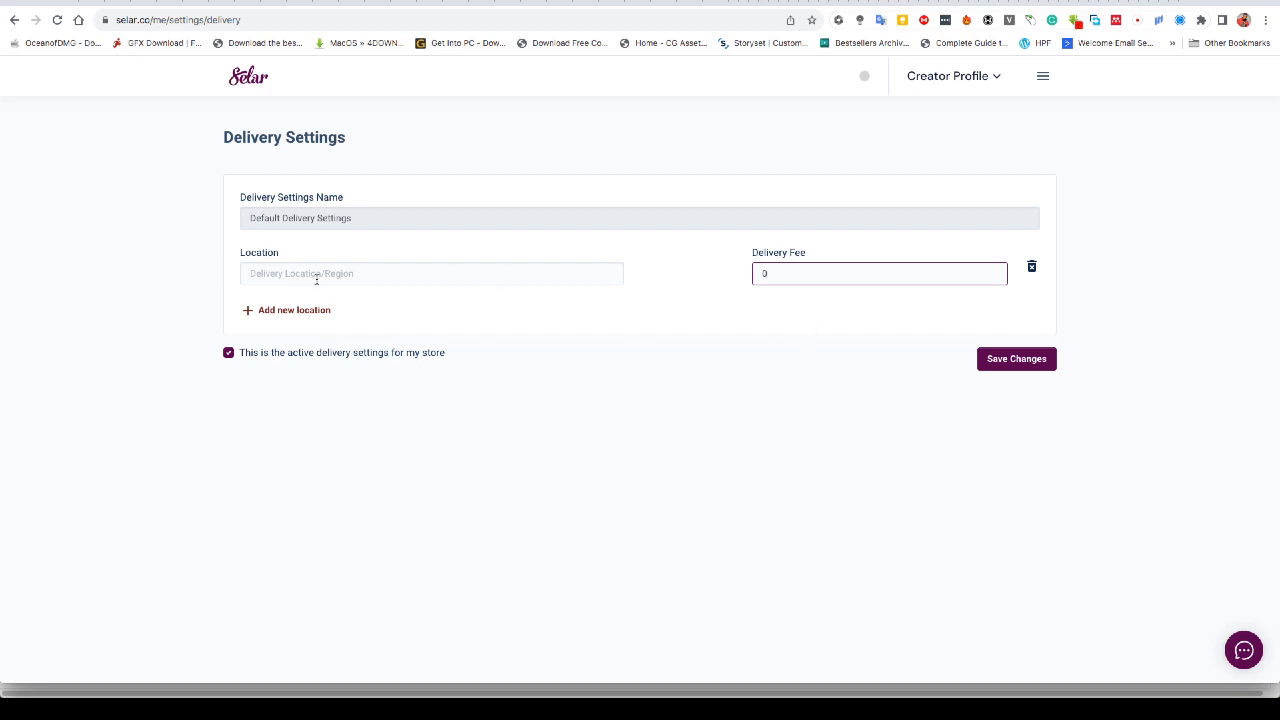
click(304, 310)
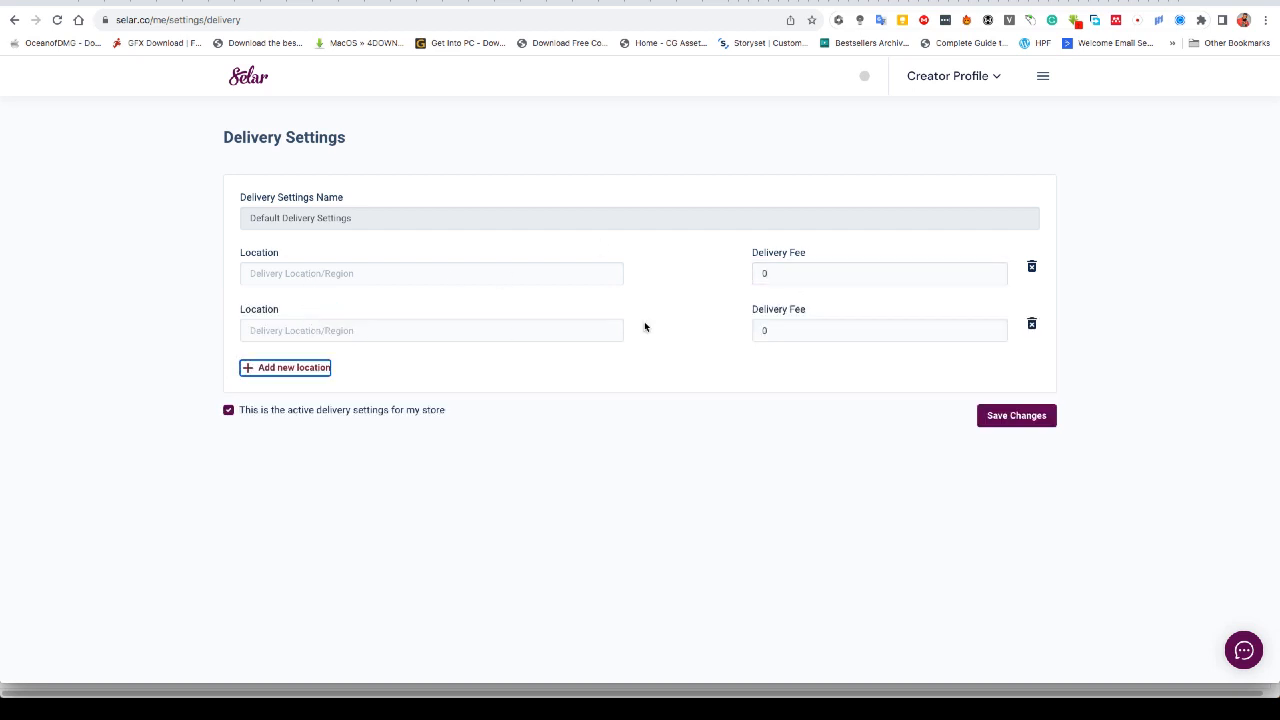
click(827, 331)
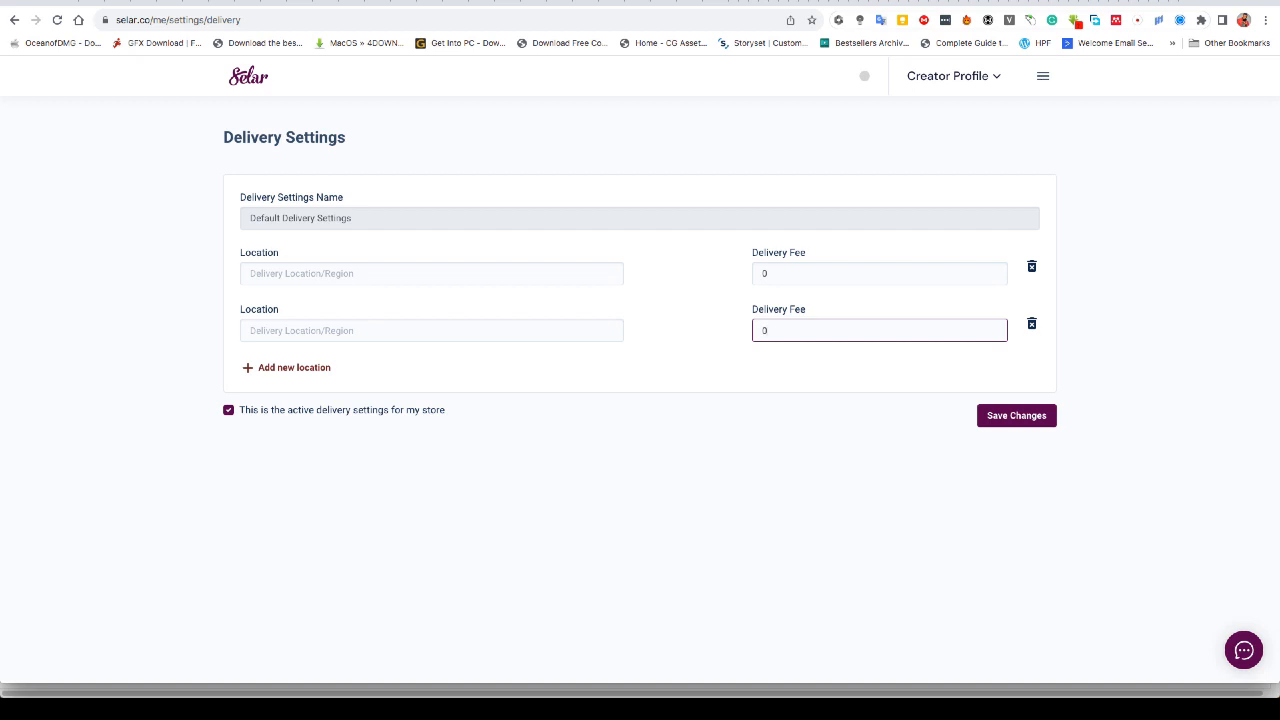
Step: View the Store Design settings and open the Store Support Channels settings
click(1041, 83)
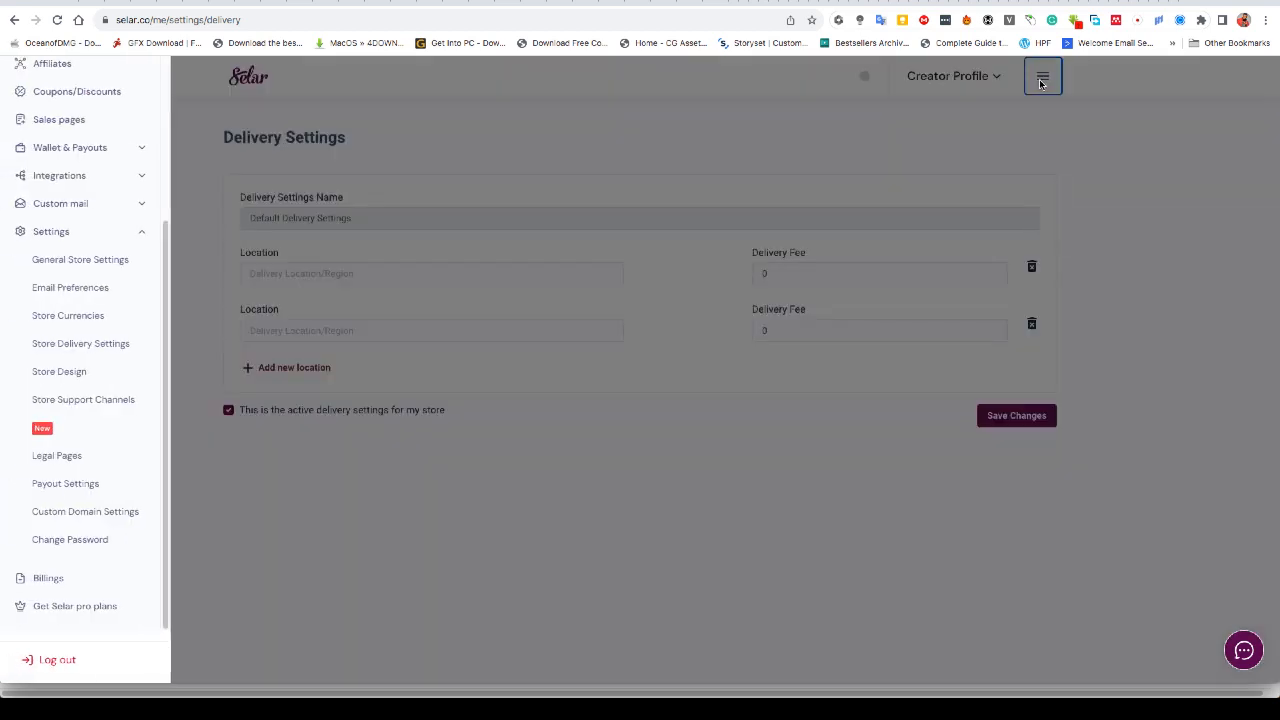
click(67, 375)
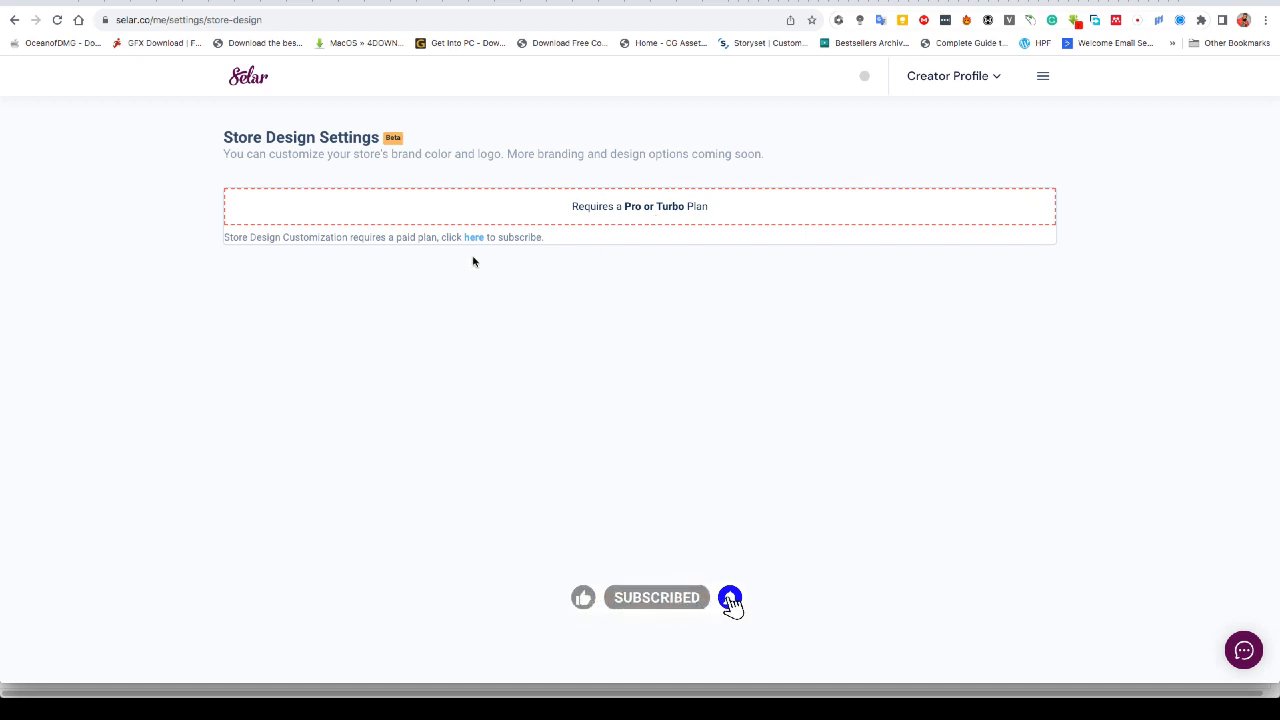
click(1042, 80)
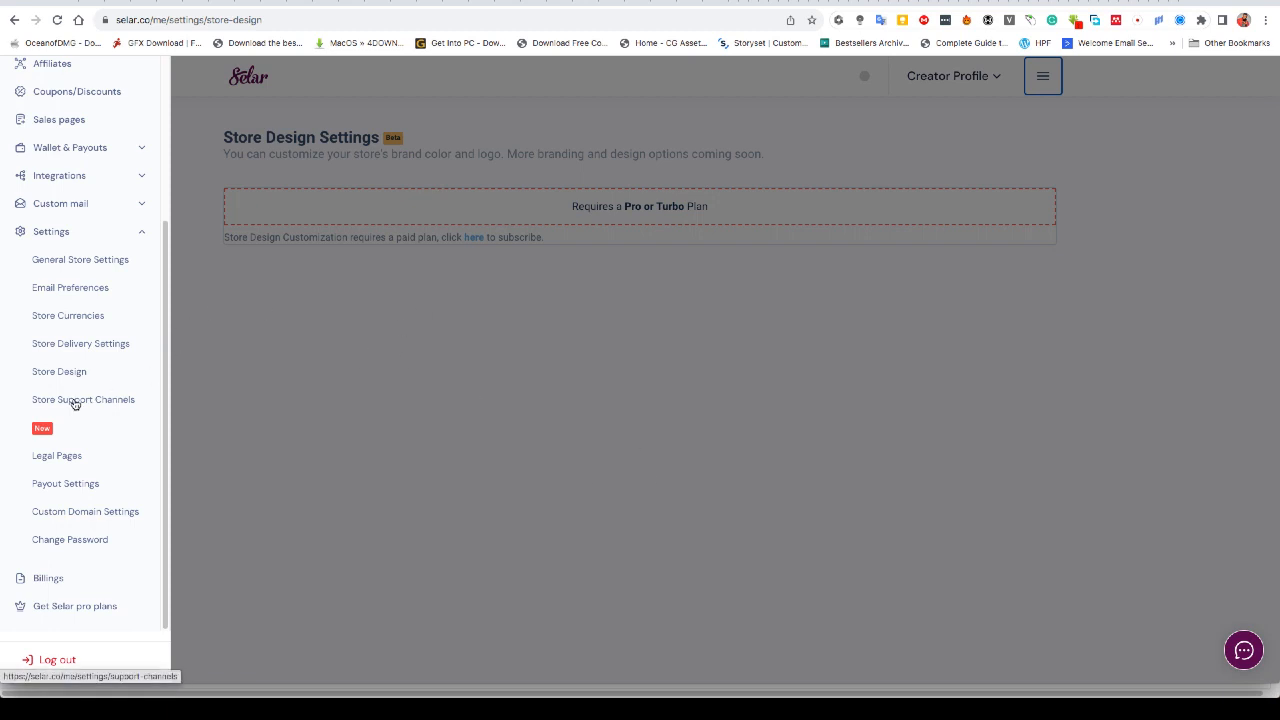
click(74, 401)
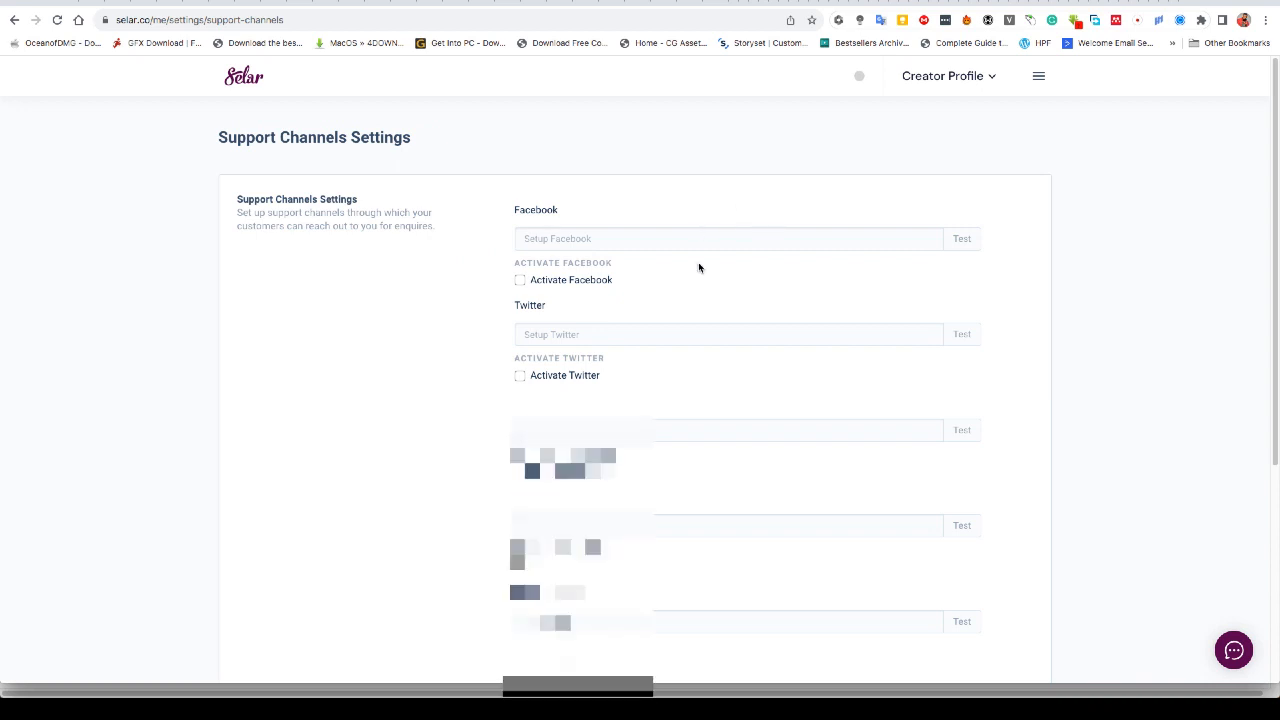
Step: Examine the support channel fields and activation options for Facebook, Twitter, Instagram, Telegram, email, WhatsApp and phone
scroll(698, 268, down, 3)
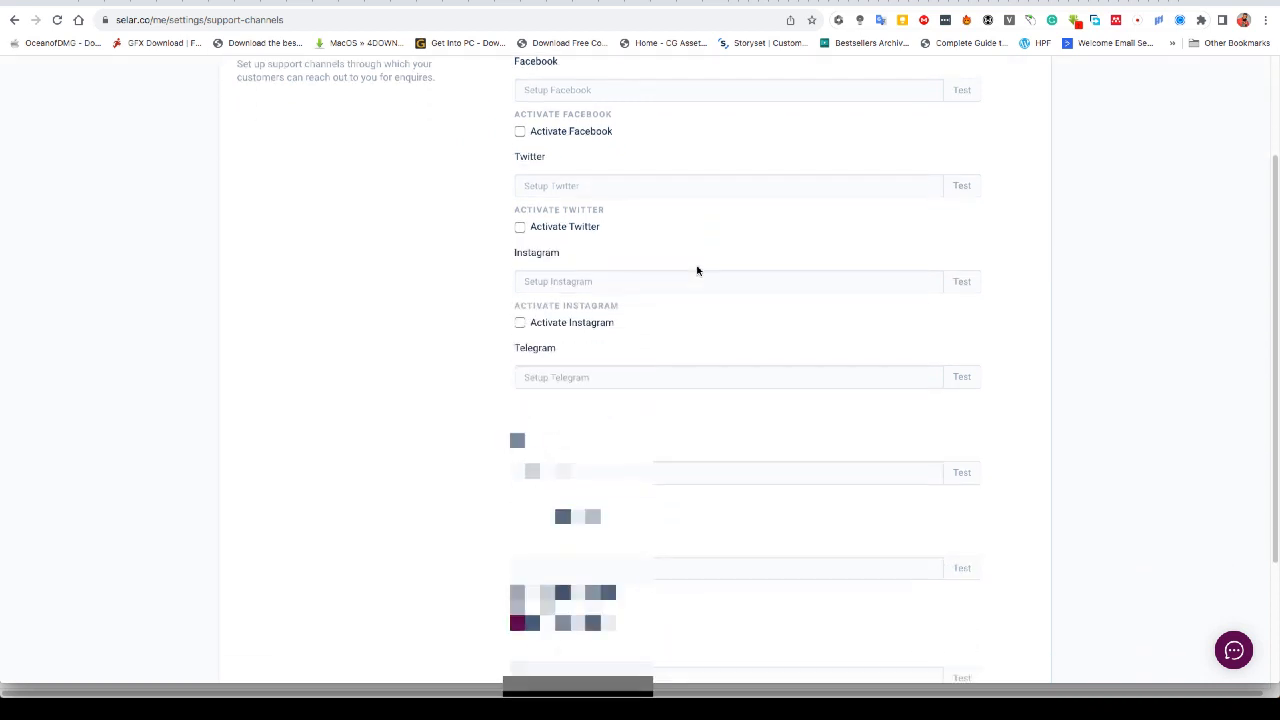
scroll(698, 272, up, 3)
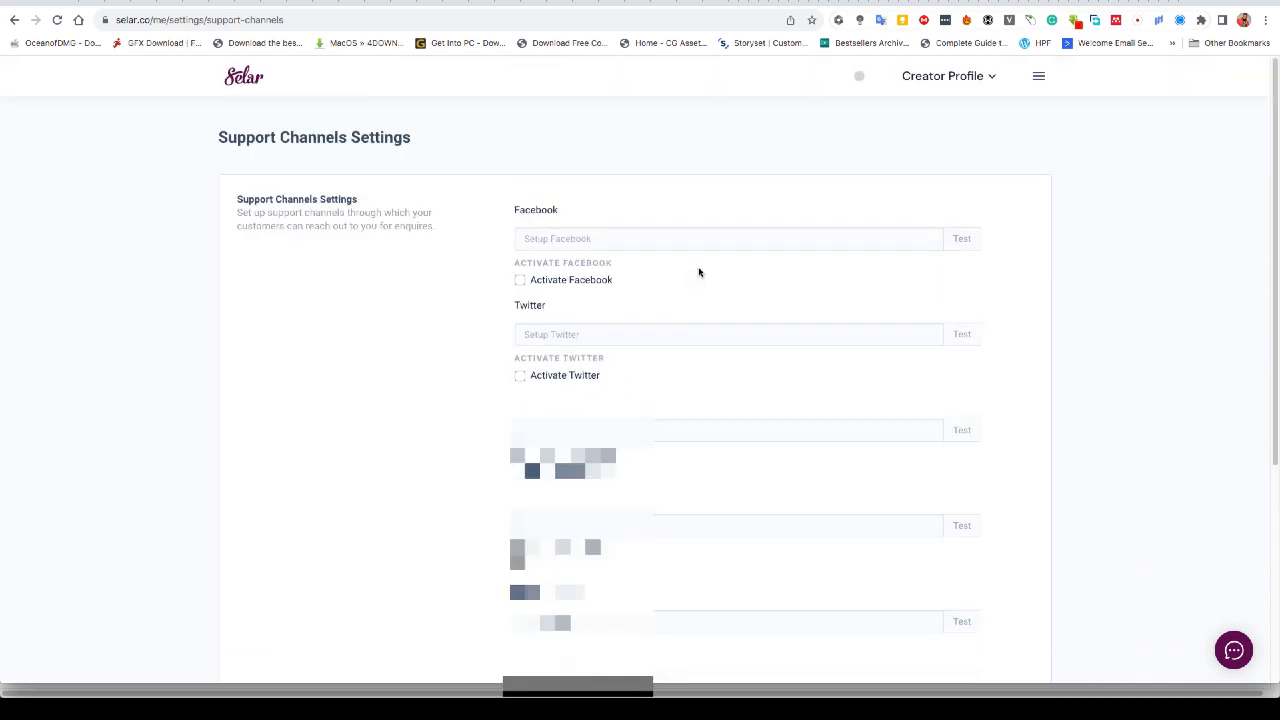
scroll(699, 271, down, 3)
scroll(700, 270, down, 1)
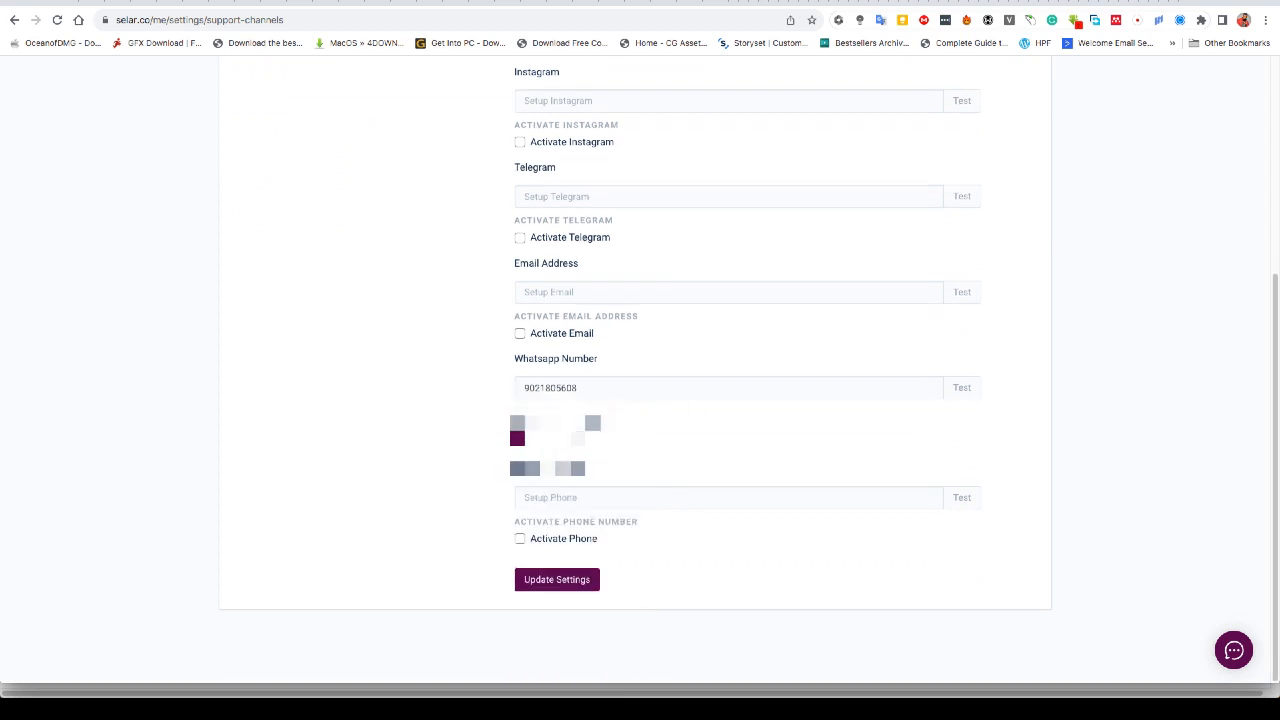
scroll(549, 430, up, 5)
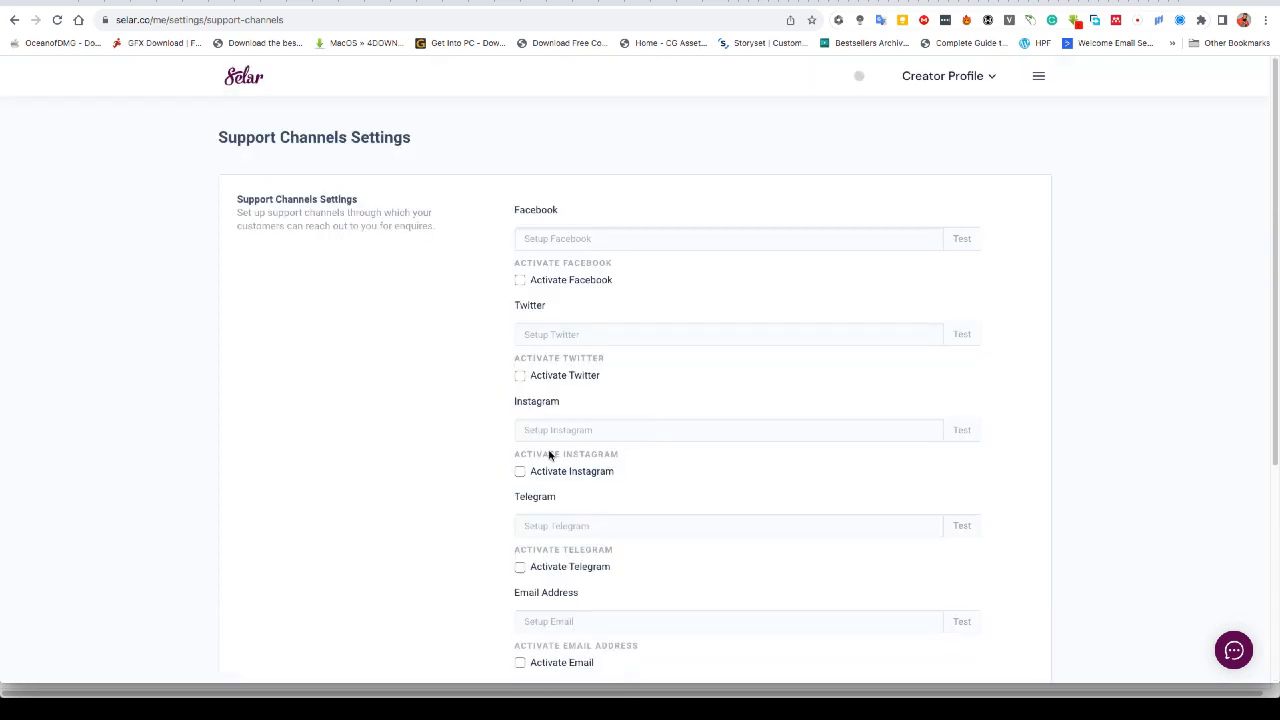
scroll(606, 376, down, 2)
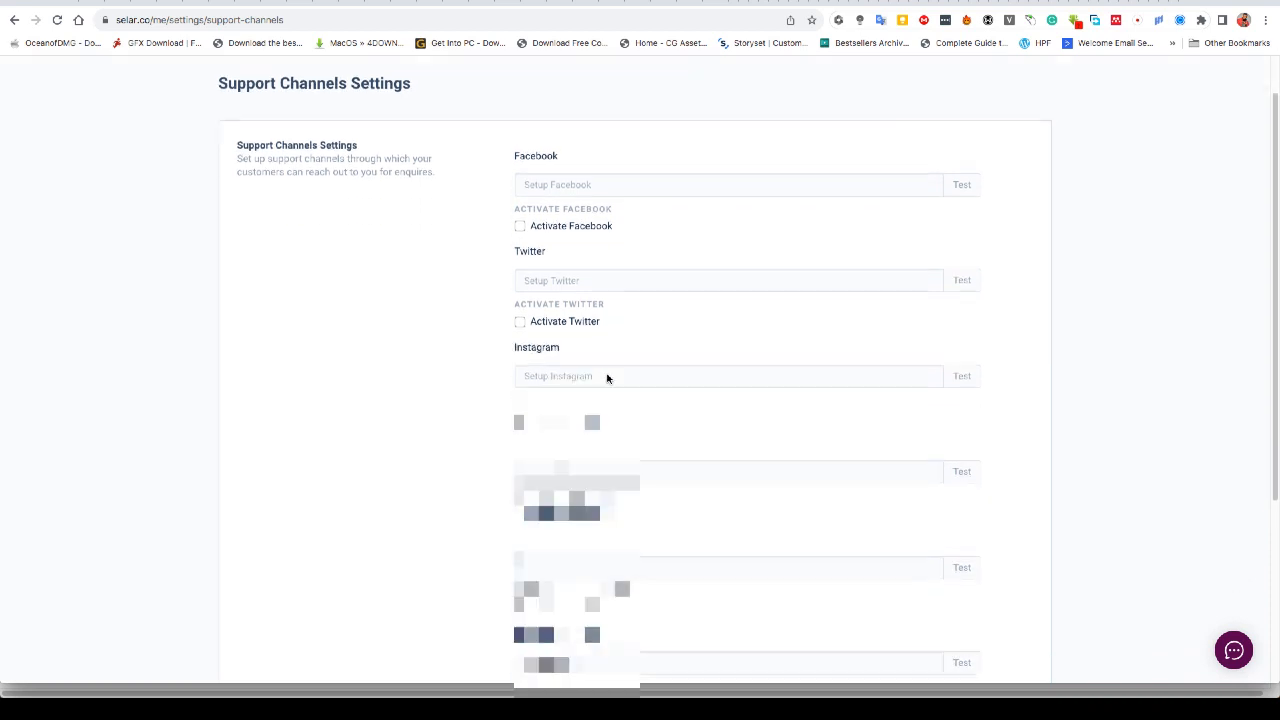
scroll(606, 378, down, 5)
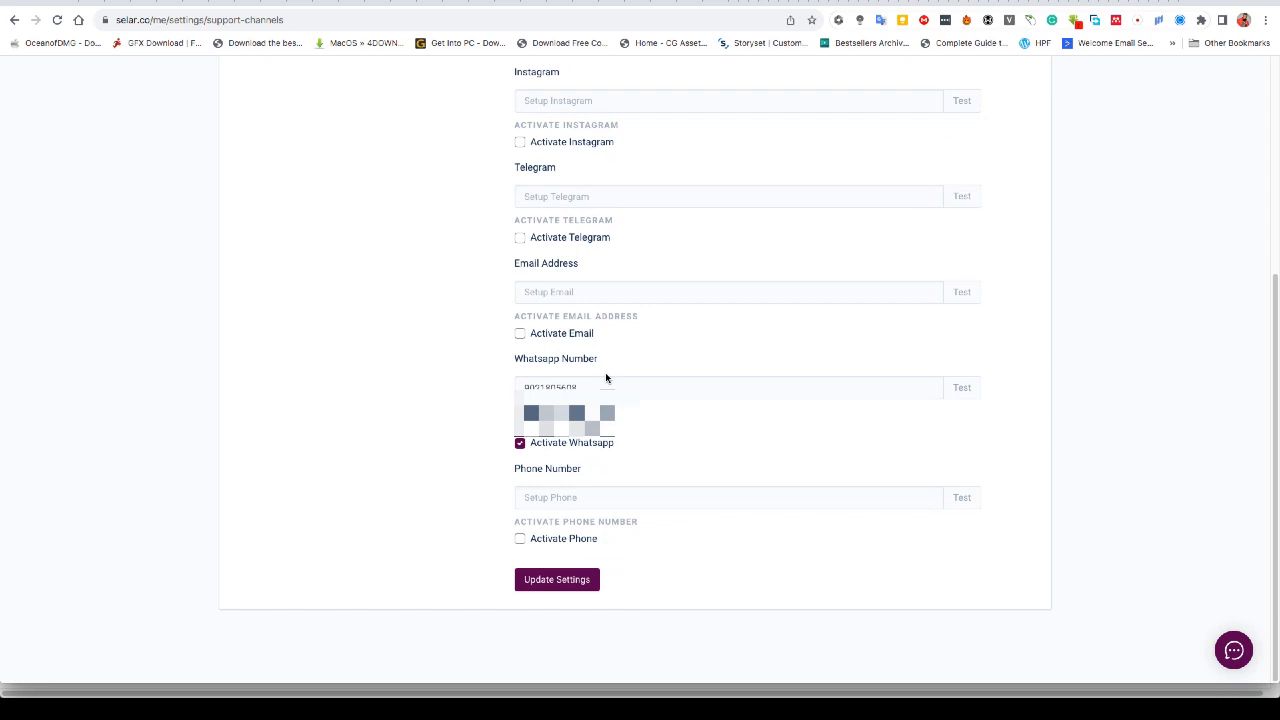
scroll(605, 378, up, 2)
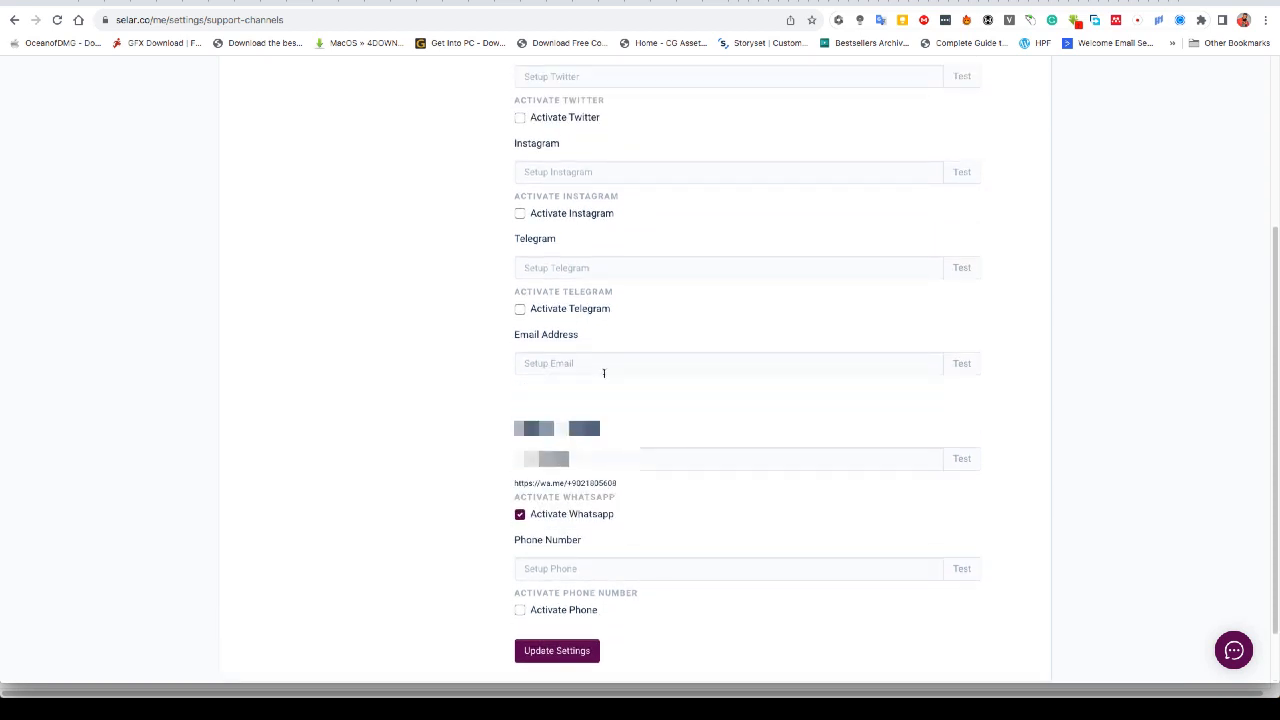
scroll(603, 372, down, 2)
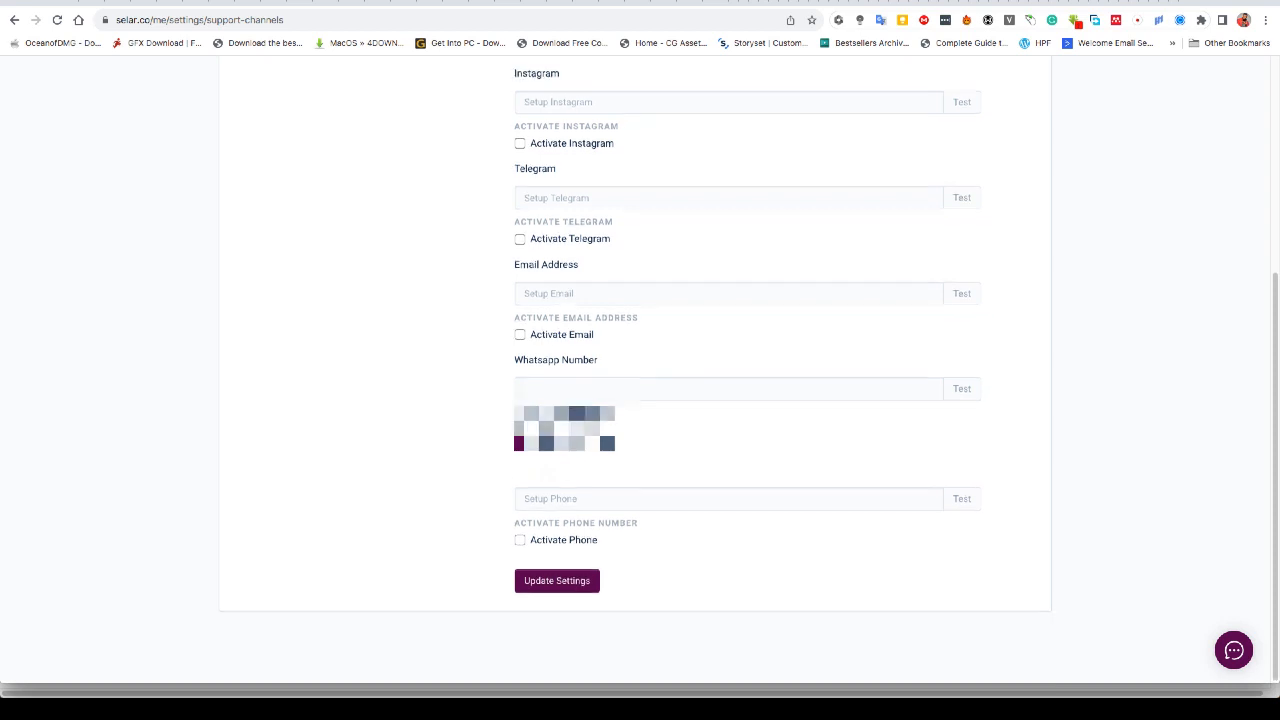
scroll(606, 385, up, 3)
scroll(607, 386, up, 5)
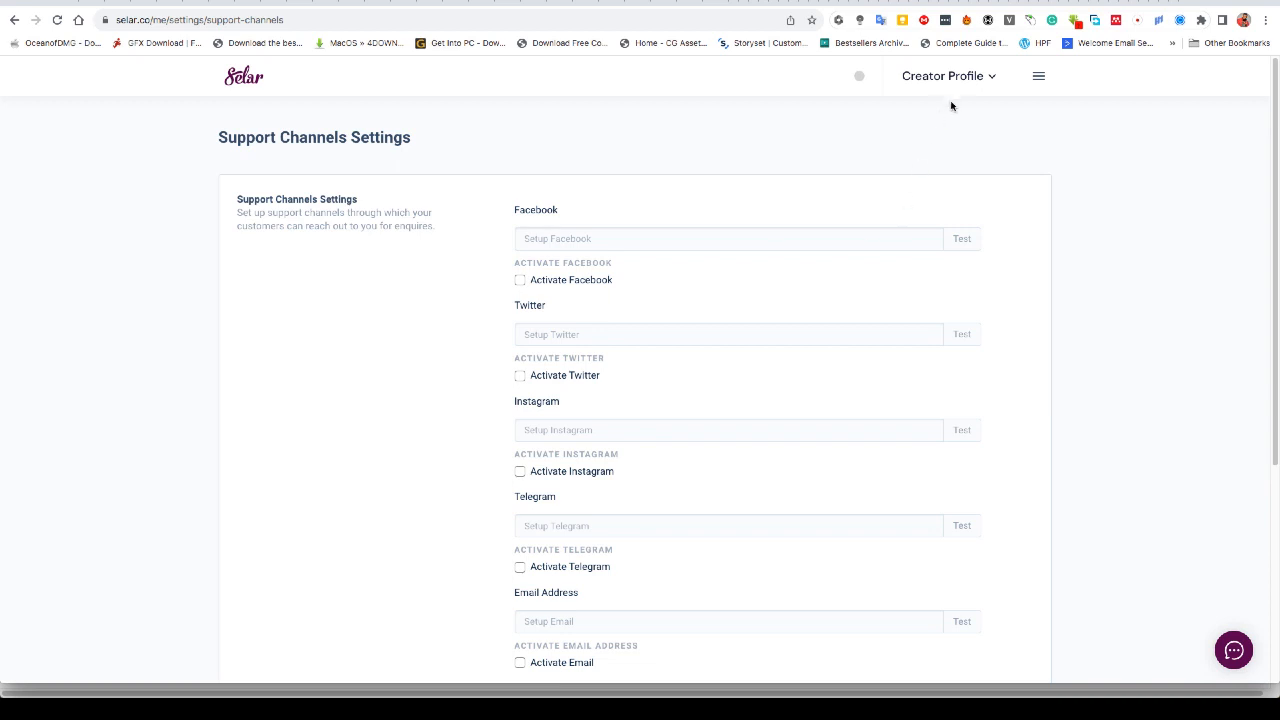
scroll(613, 324, down, 1)
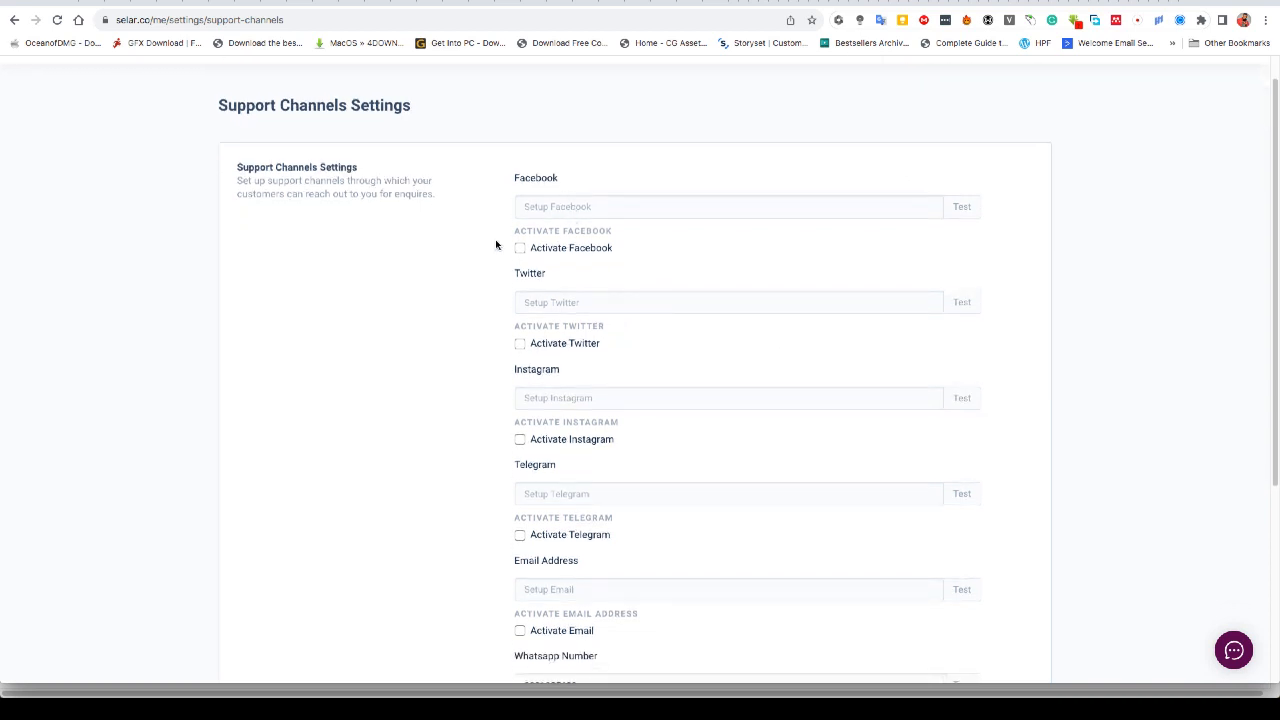
scroll(545, 350, down, 3)
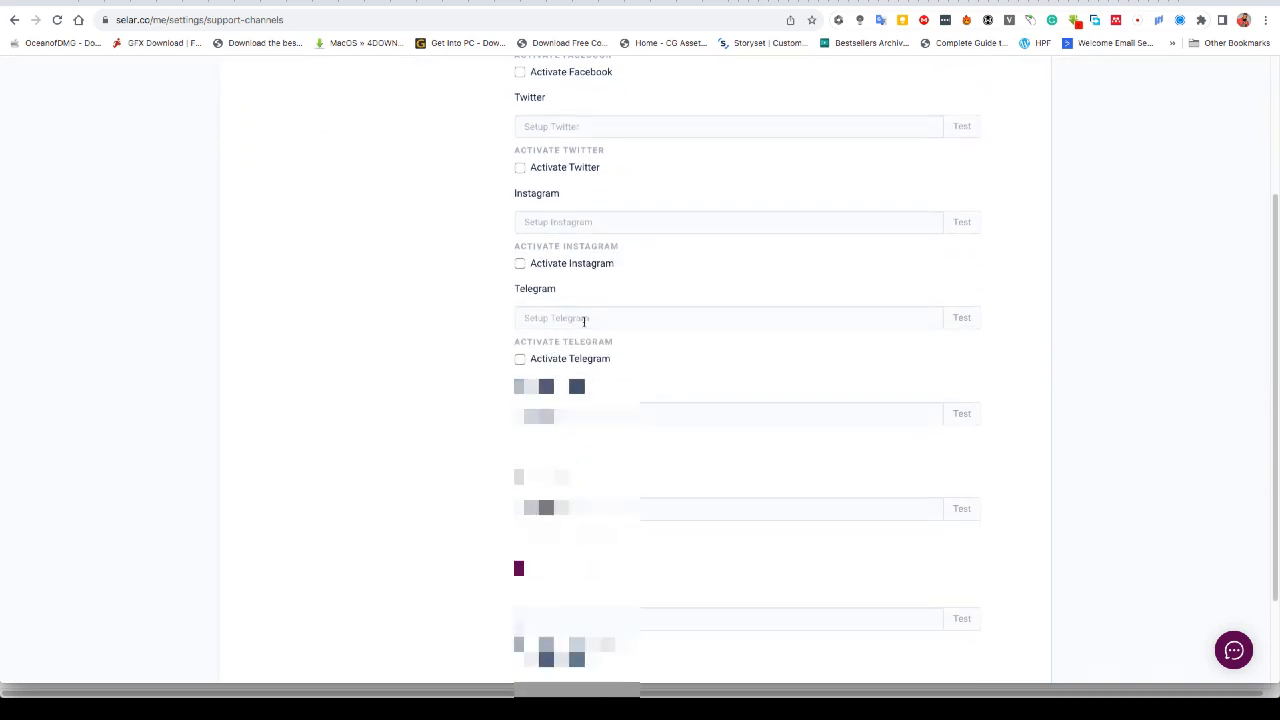
scroll(577, 553, down, 2)
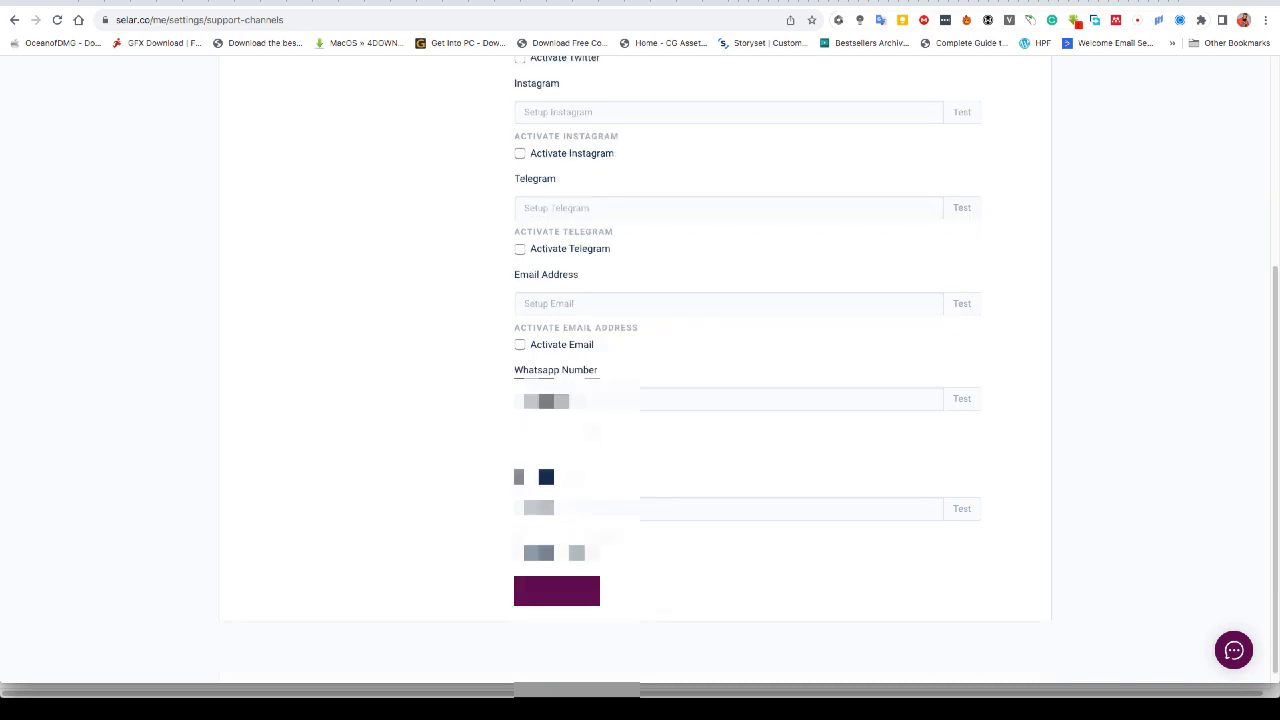
scroll(552, 300, up, 4)
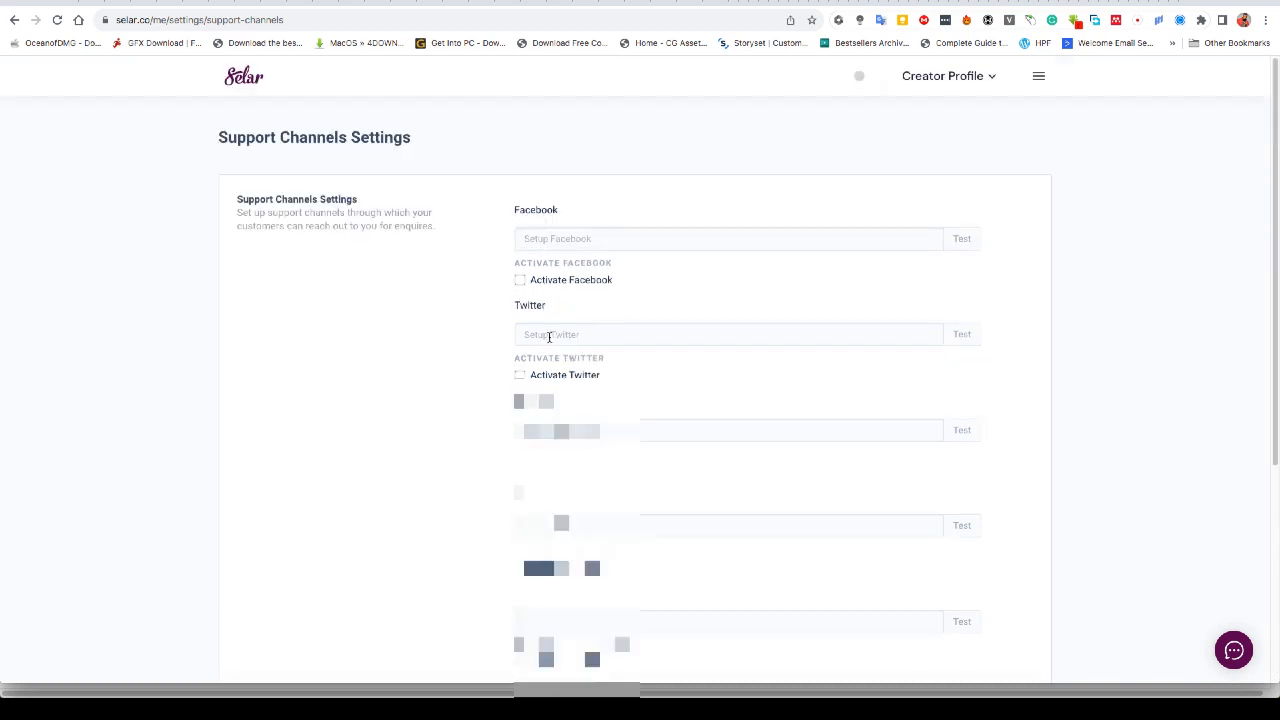
Step: Enter the creator's Twitter profile URL as a support channel and activate Twitter
click(549, 337)
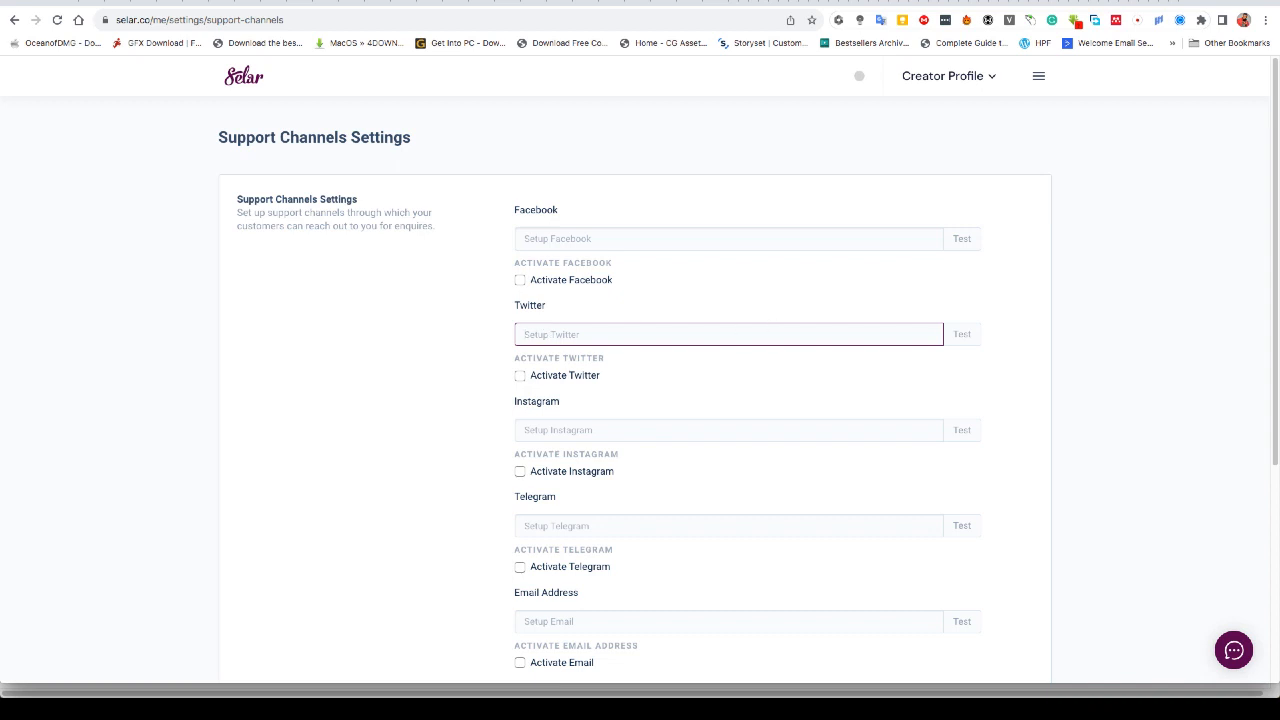
text(https)
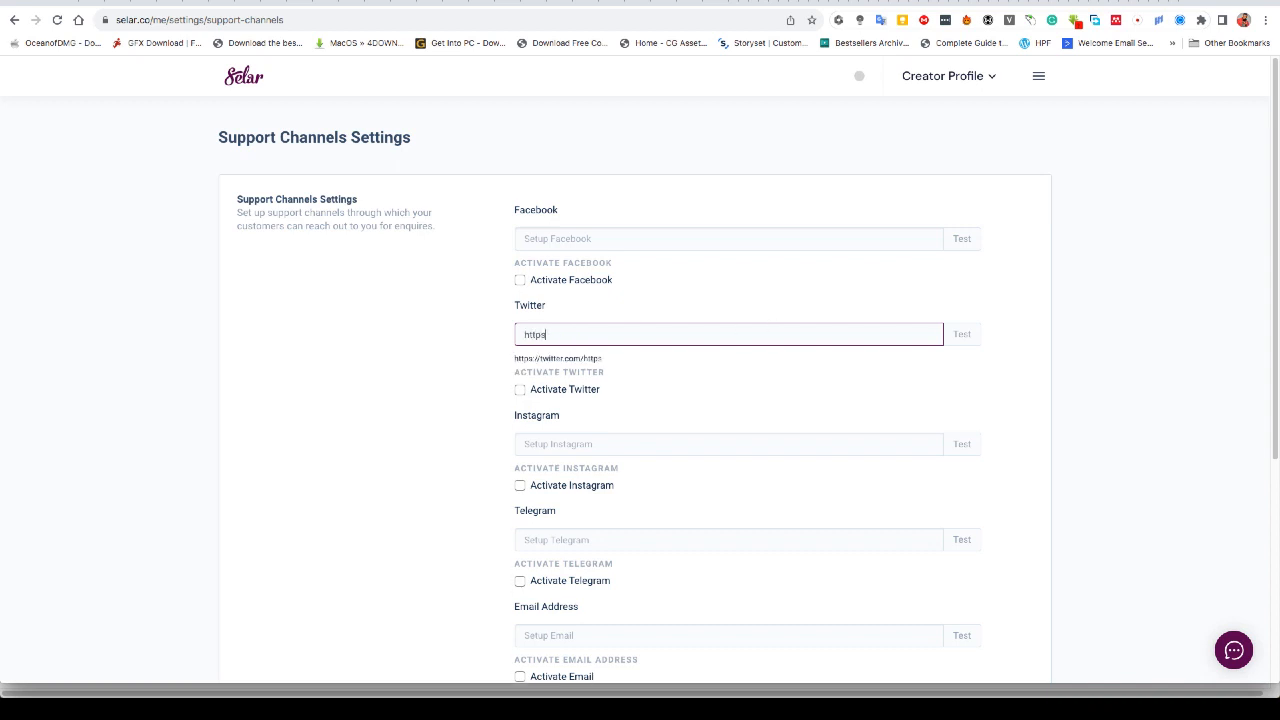
text(://)
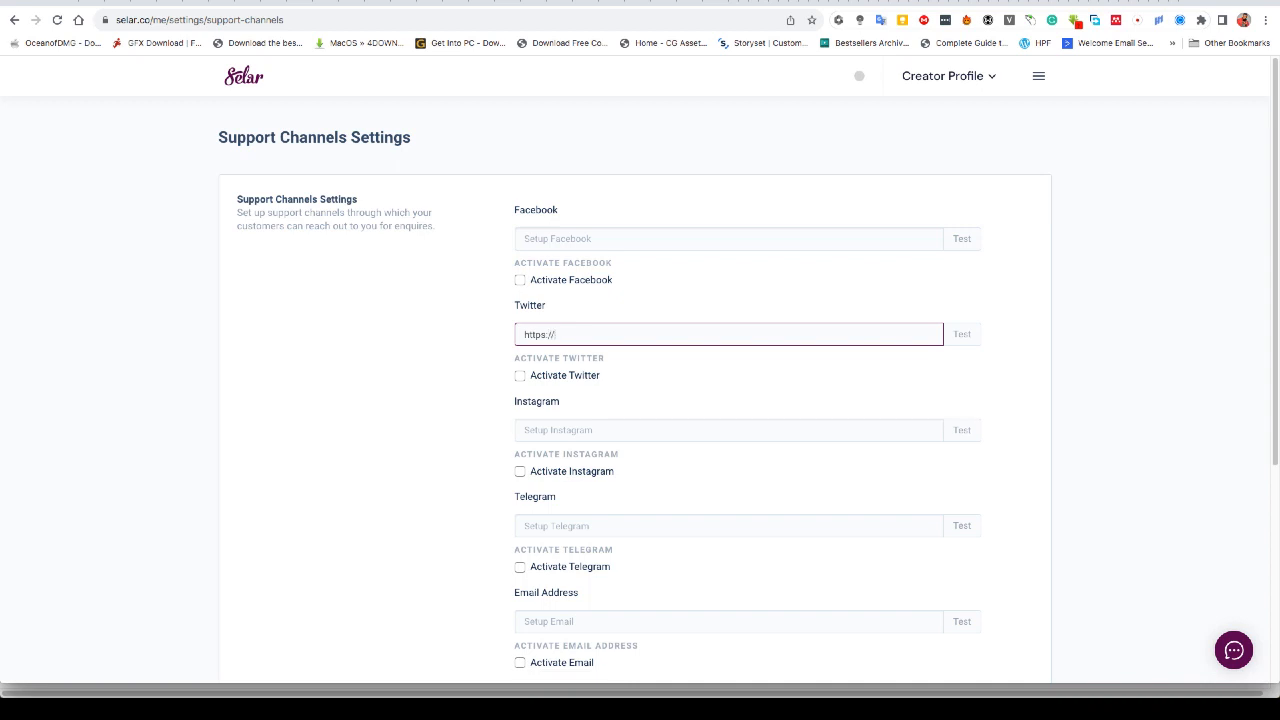
text(twitter.com/my)
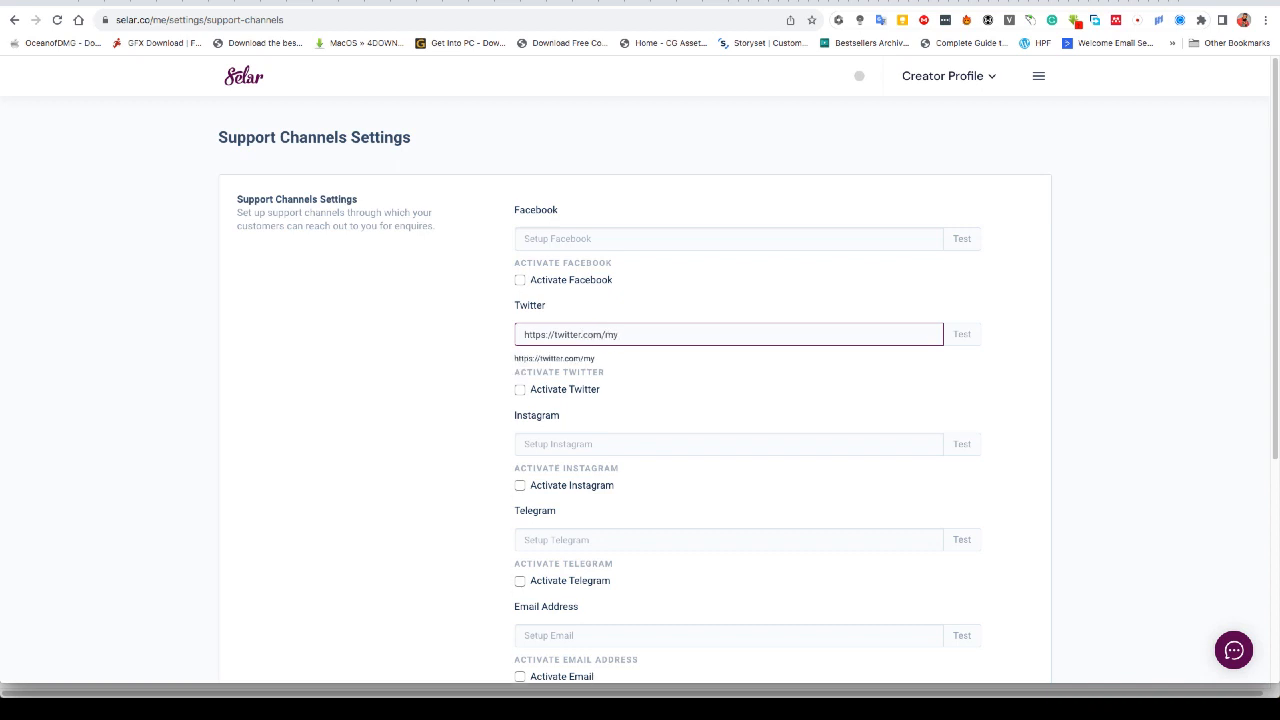
text(kailarisa)
click(520, 389)
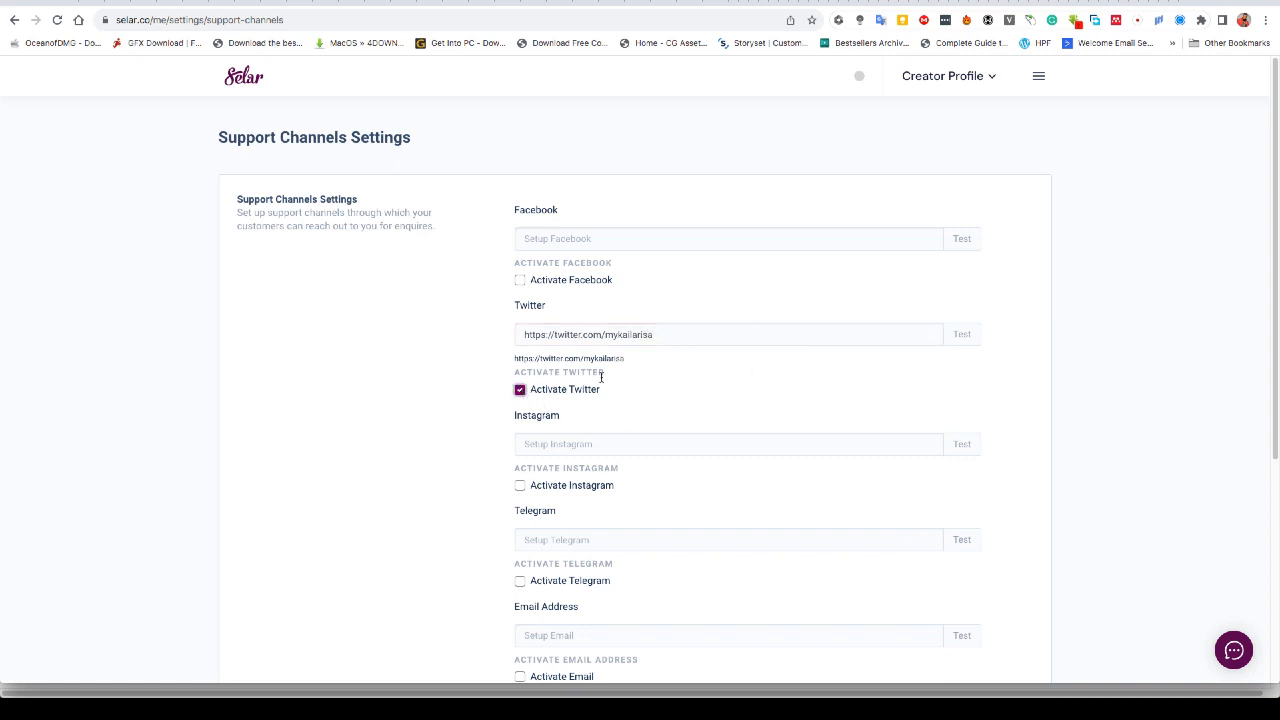
Step: Test the Twitter support link and close the profile page it opens
click(922, 336)
click(960, 339)
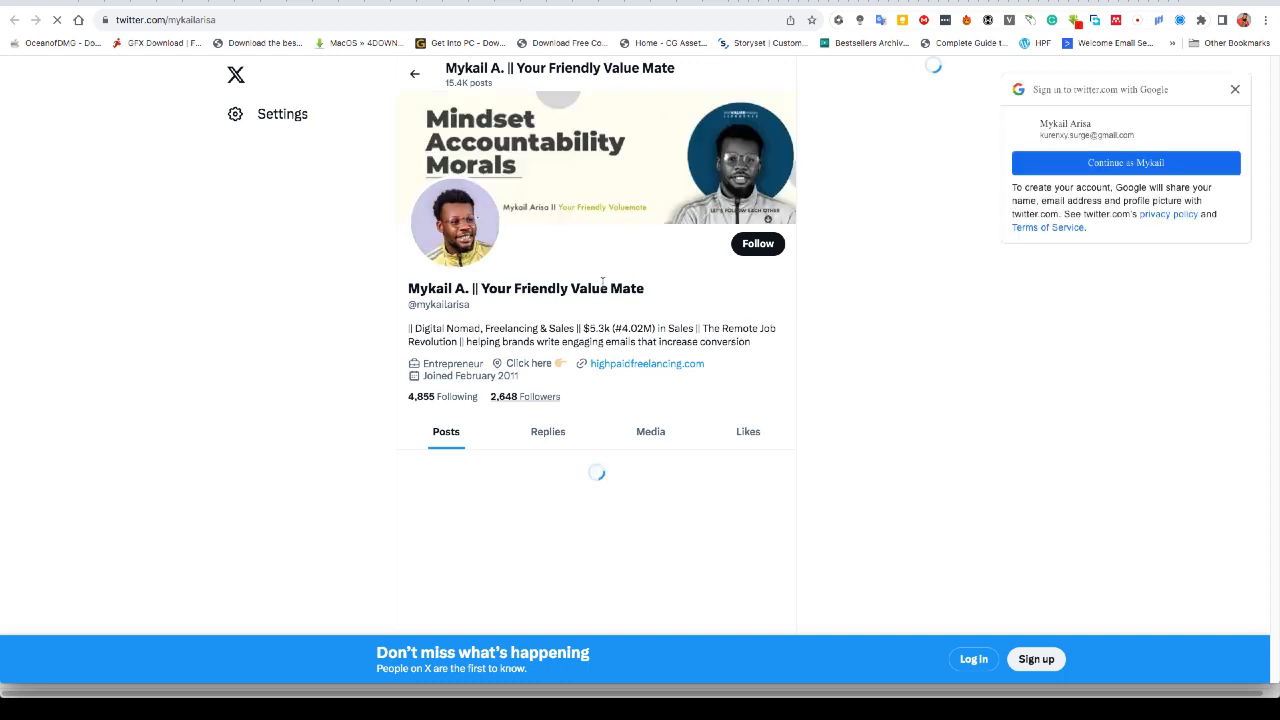
key(super+w)
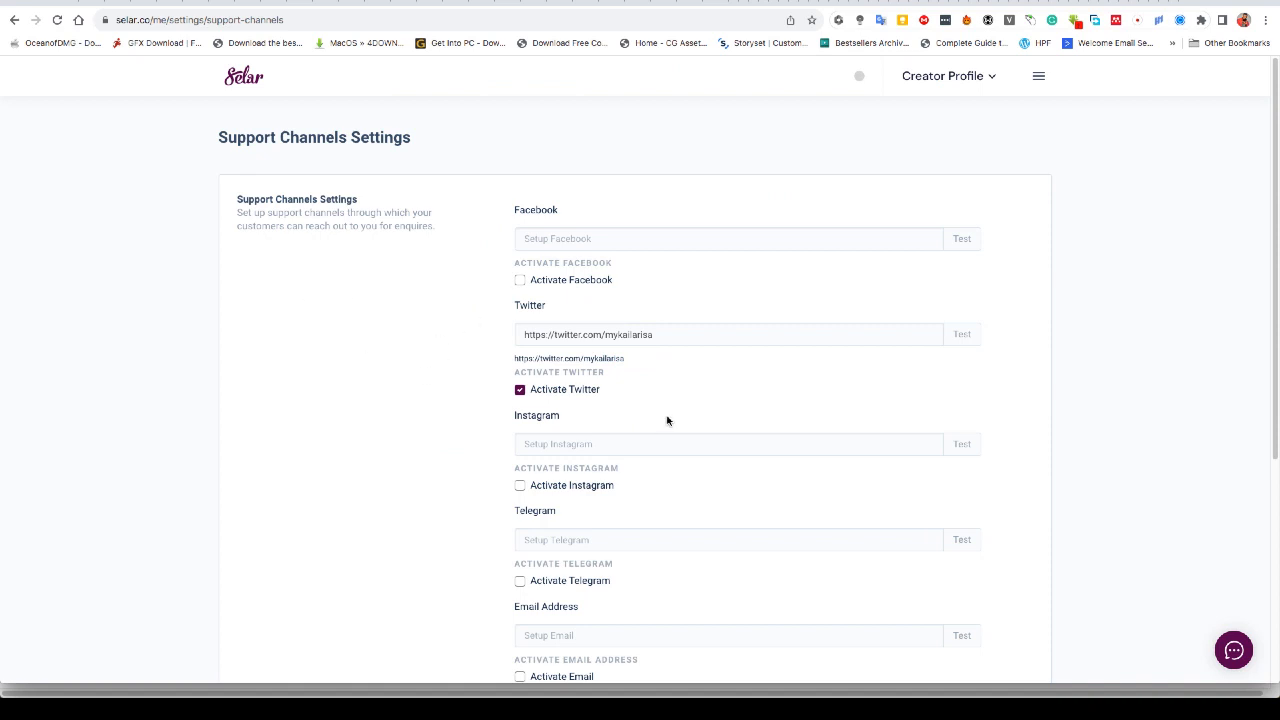
Step: Save the updated support channels settings
scroll(551, 303, down, 1)
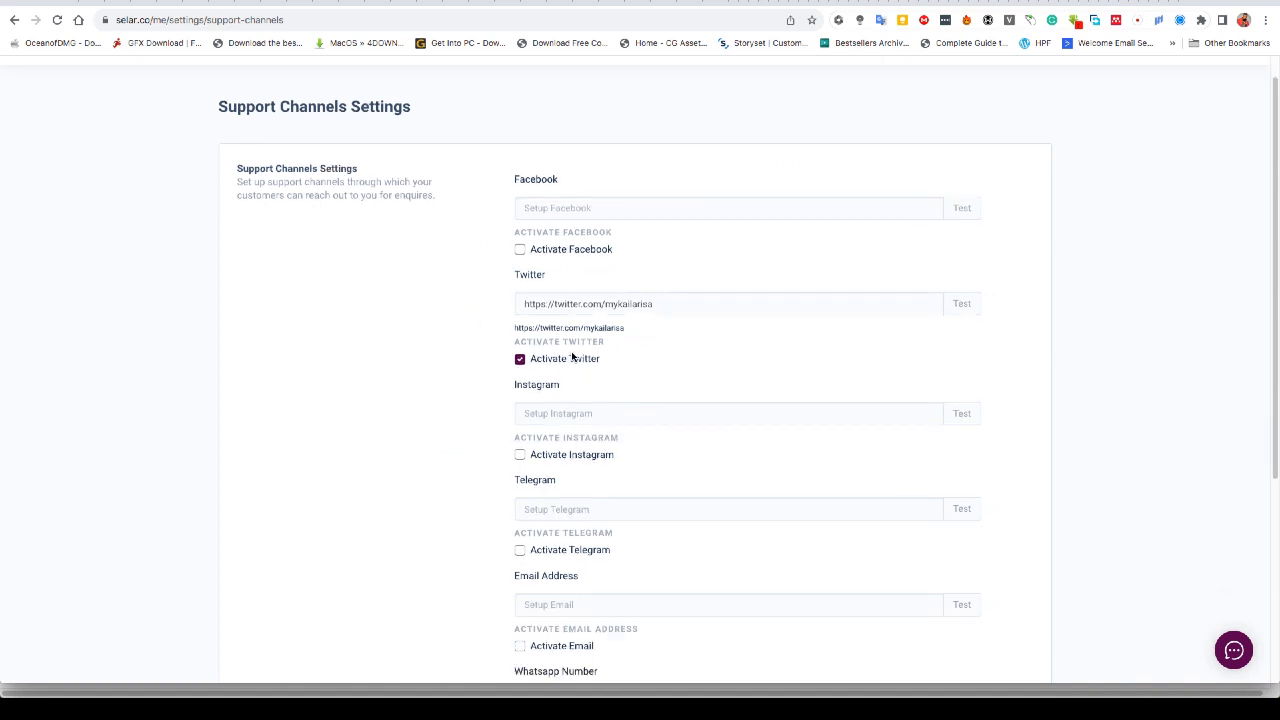
scroll(568, 355, down, 2)
scroll(568, 372, down, 5)
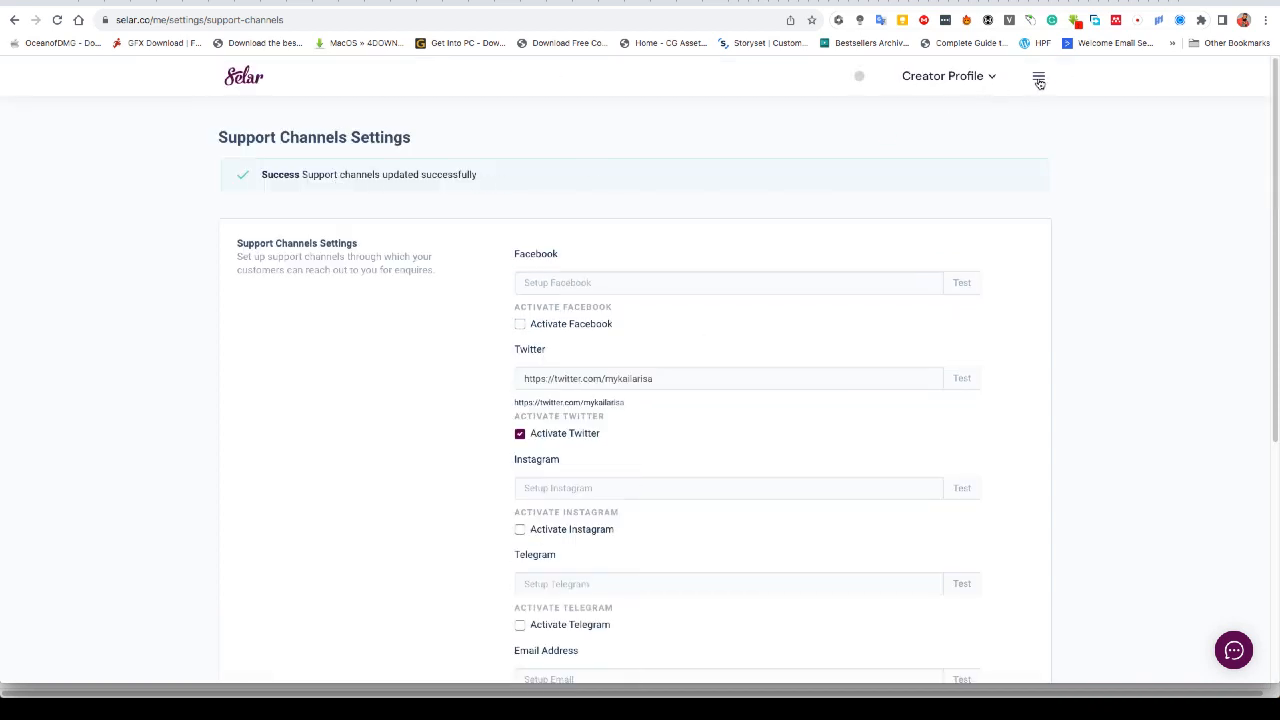
Step: Open the Payout Settings and view the Automatic and Manual payout schedule options, leaving the selection as it is
click(1039, 80)
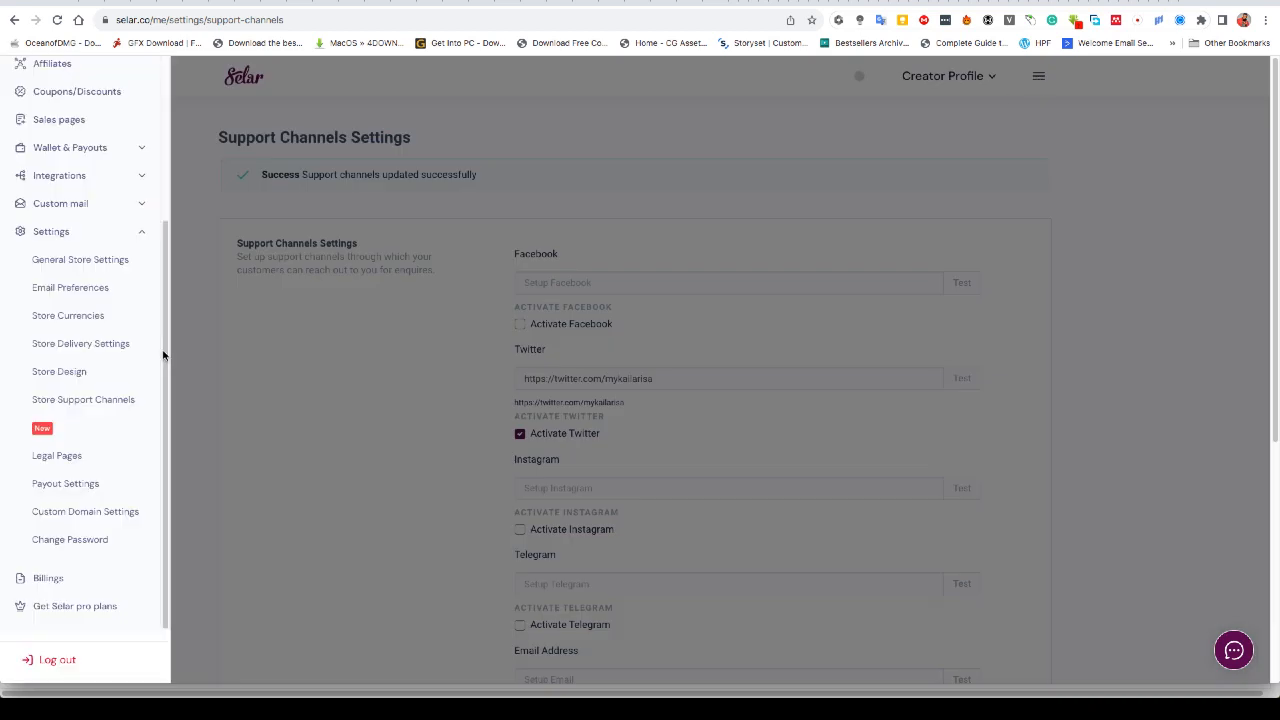
click(72, 486)
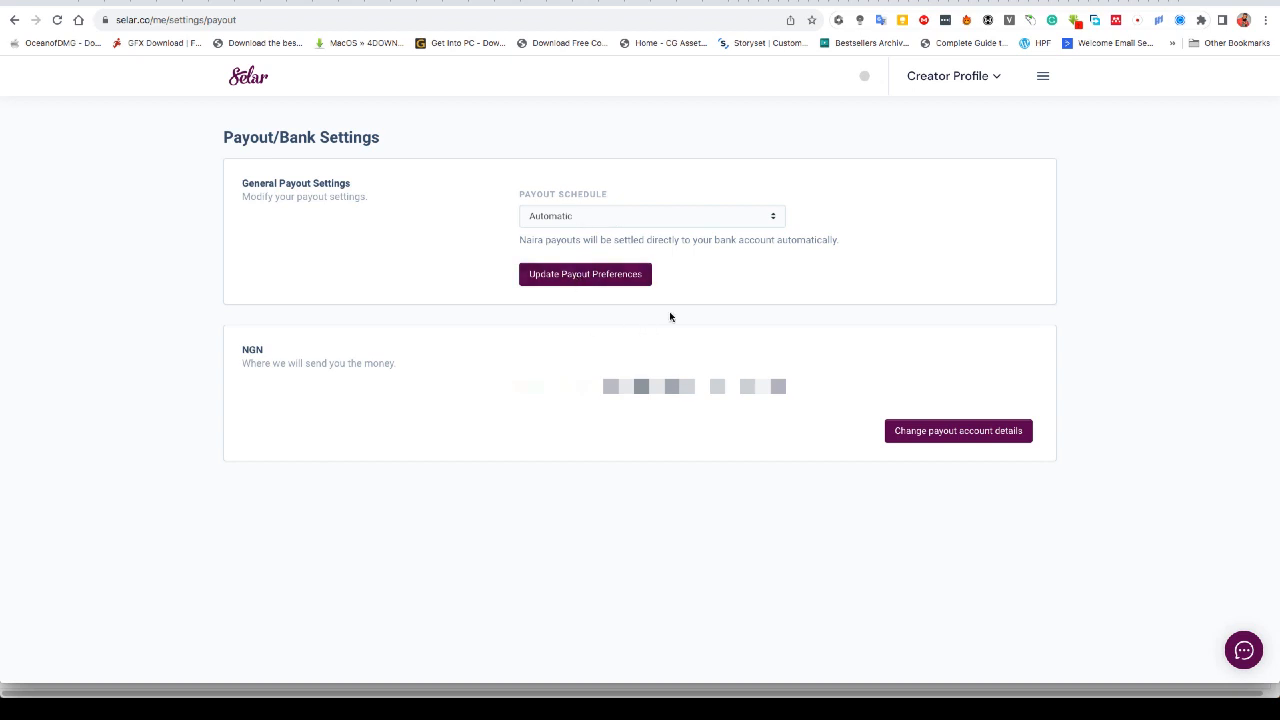
click(689, 216)
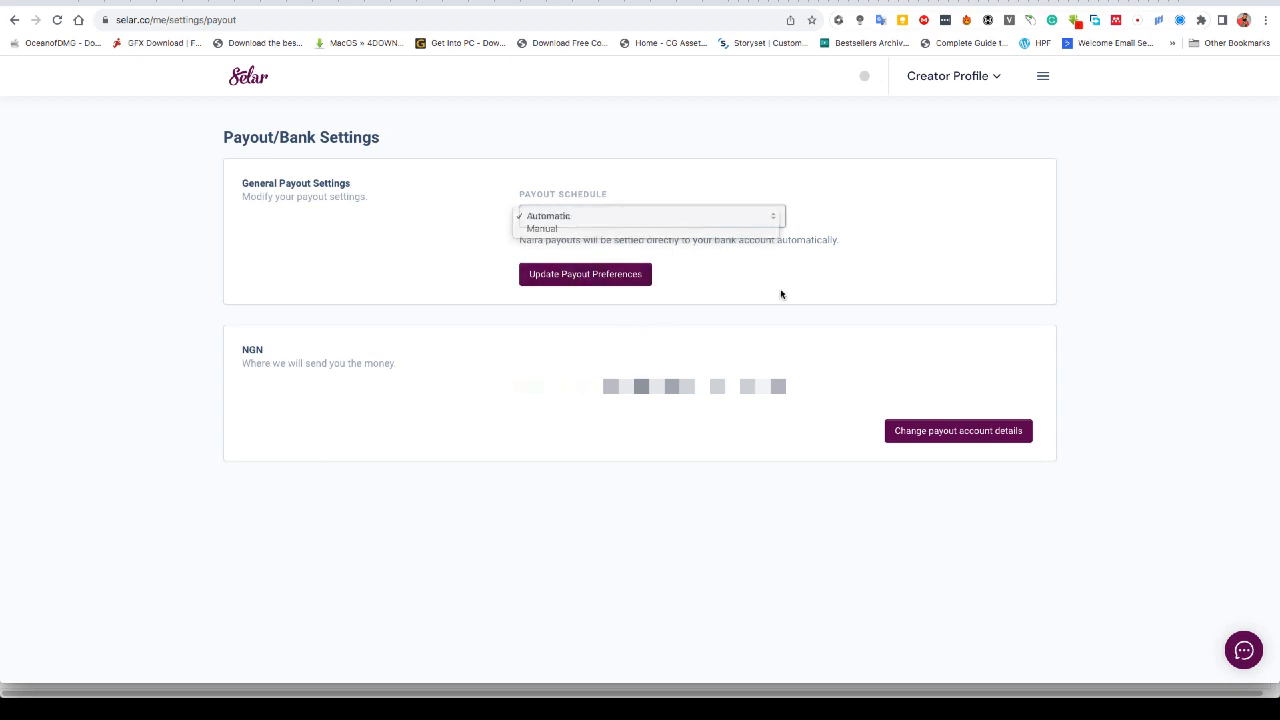
click(942, 259)
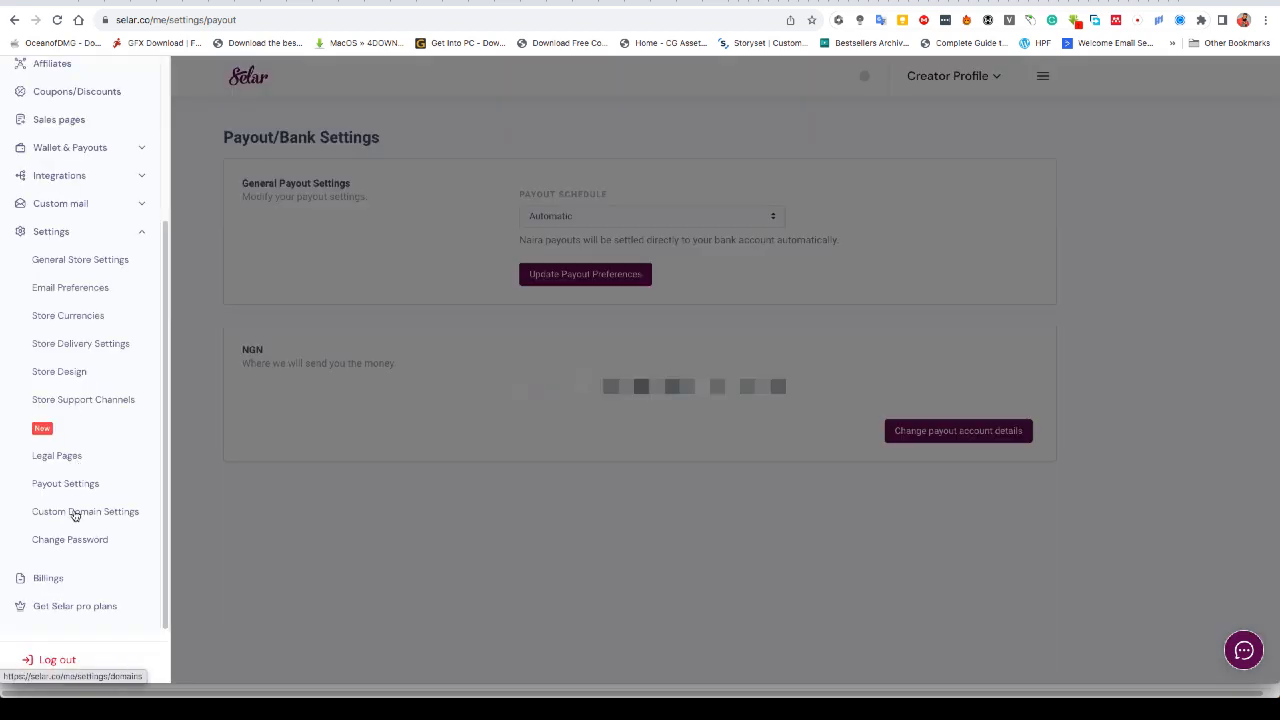
Step: View the Custom Domain Settings and bring up the list of settings pages again
click(74, 512)
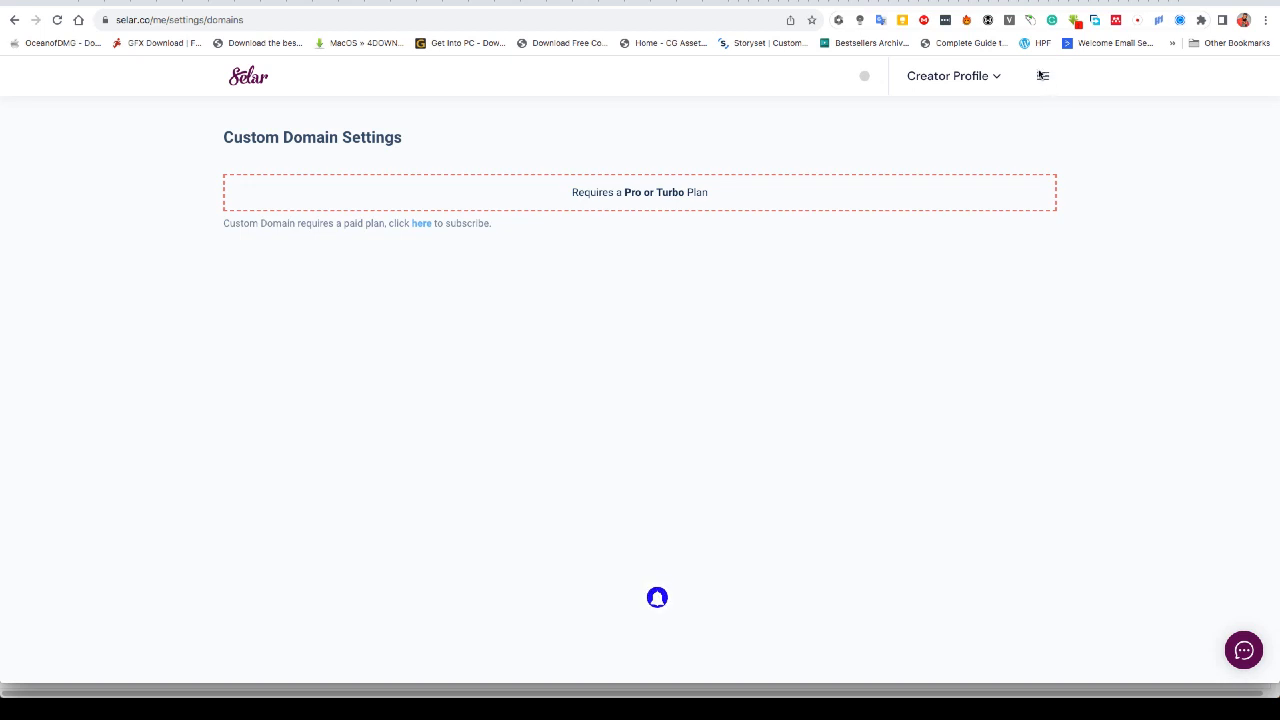
click(1042, 76)
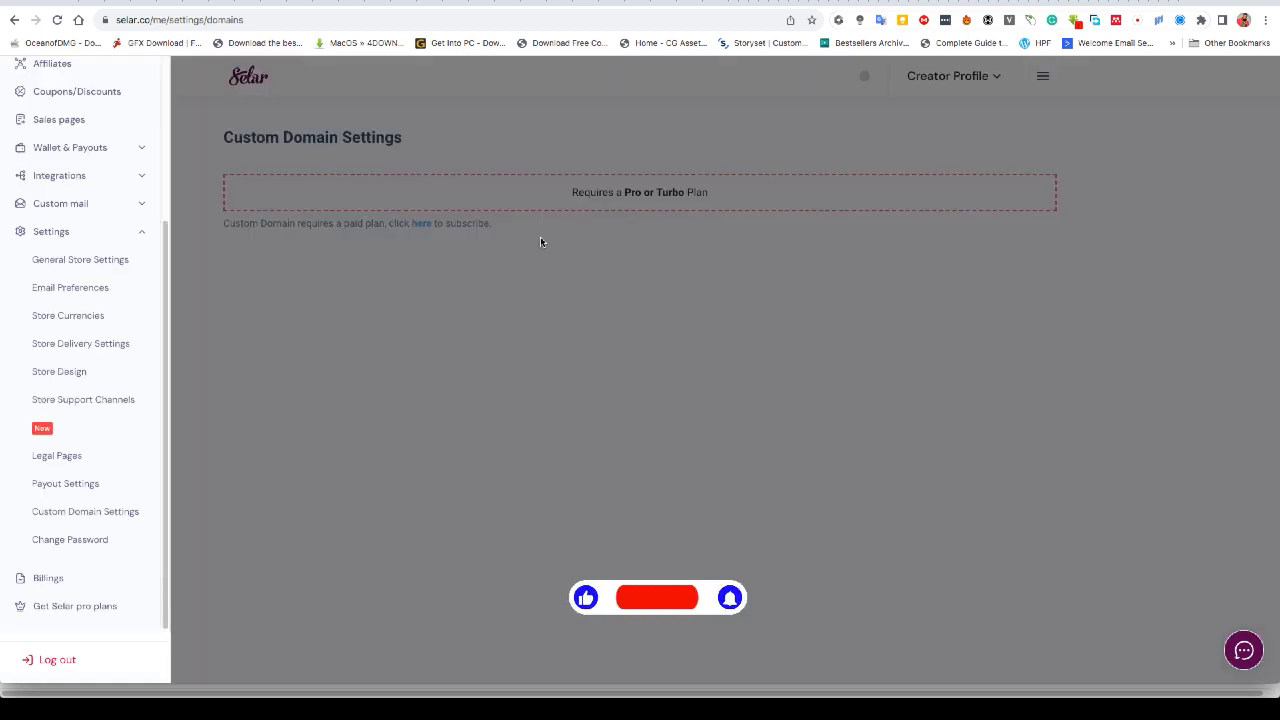